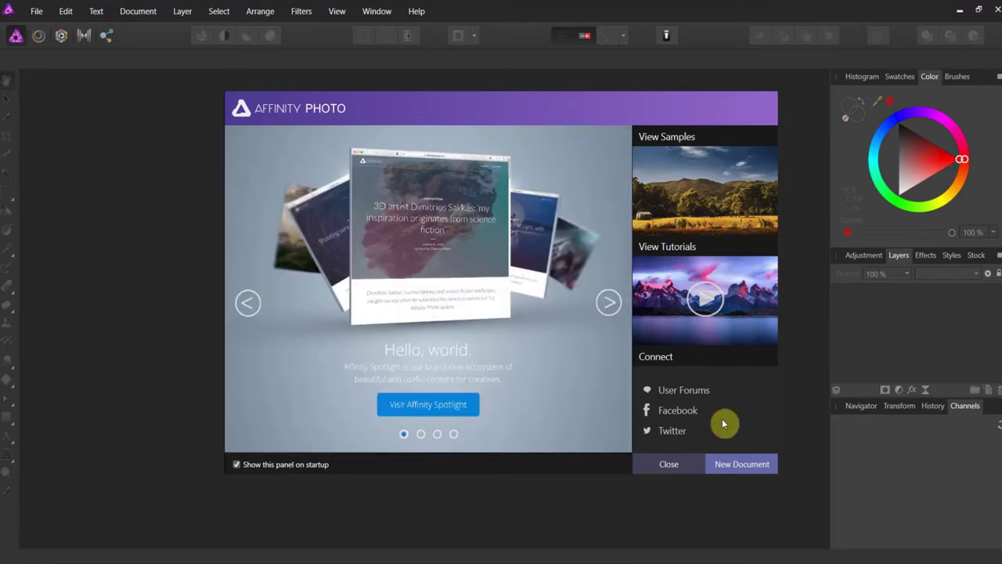
Start a new document with page width and height both set to 2000 px
click(726, 464)
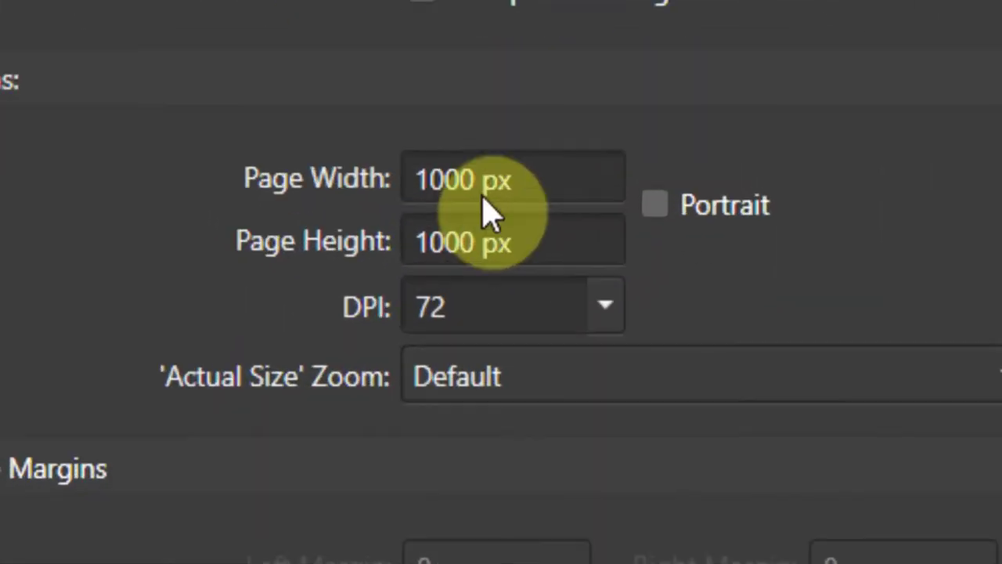
click(475, 180)
text(2)
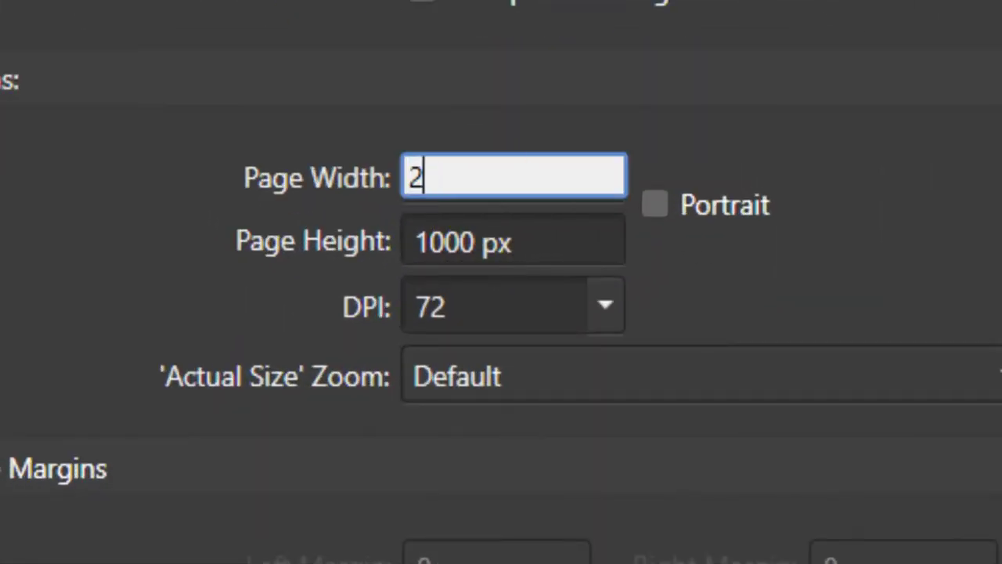
text(000)
click(459, 238)
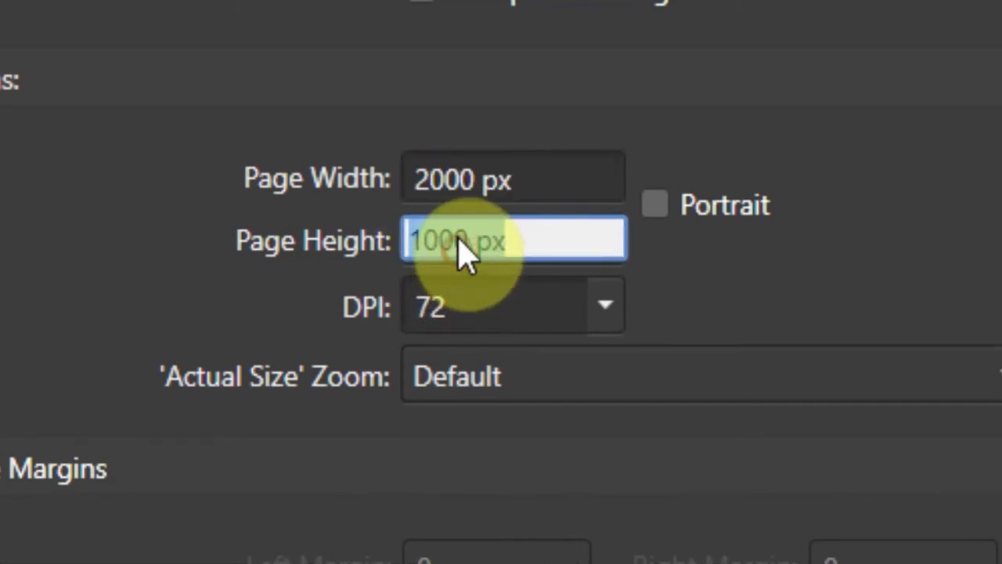
text(2000)
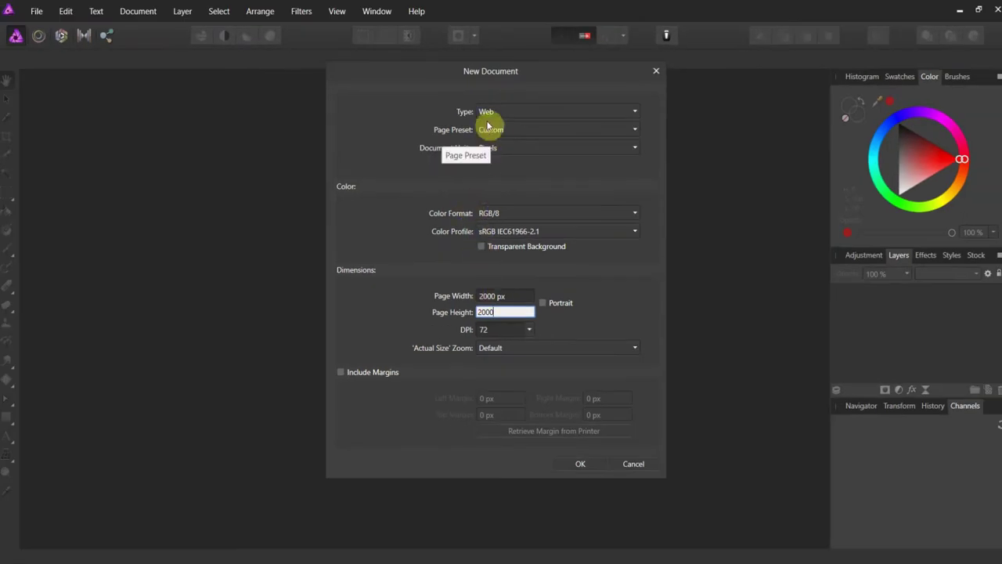
click(593, 460)
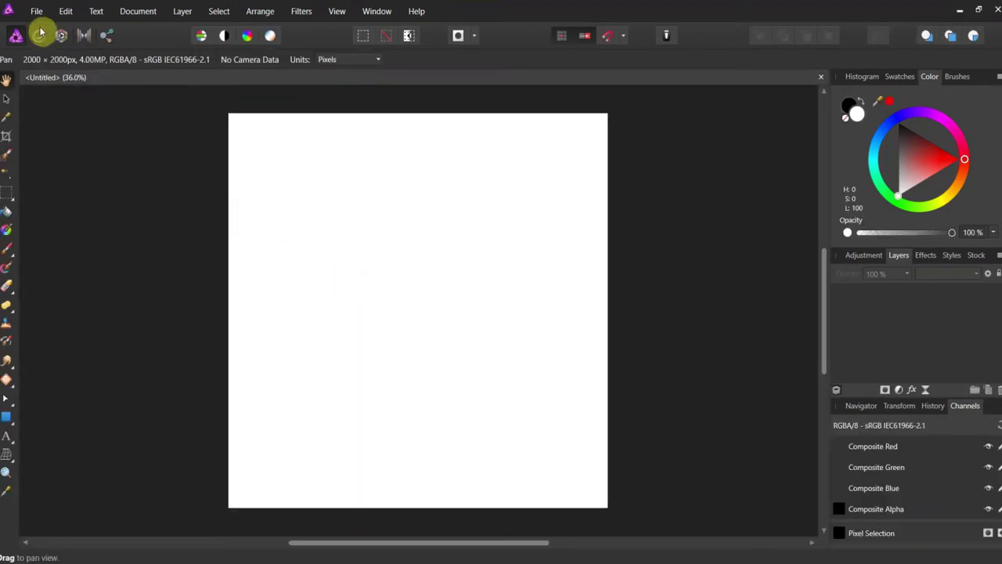
Choose File > Place and look through the 'Setting up an image for a texture- Photo' AV files folder
click(37, 11)
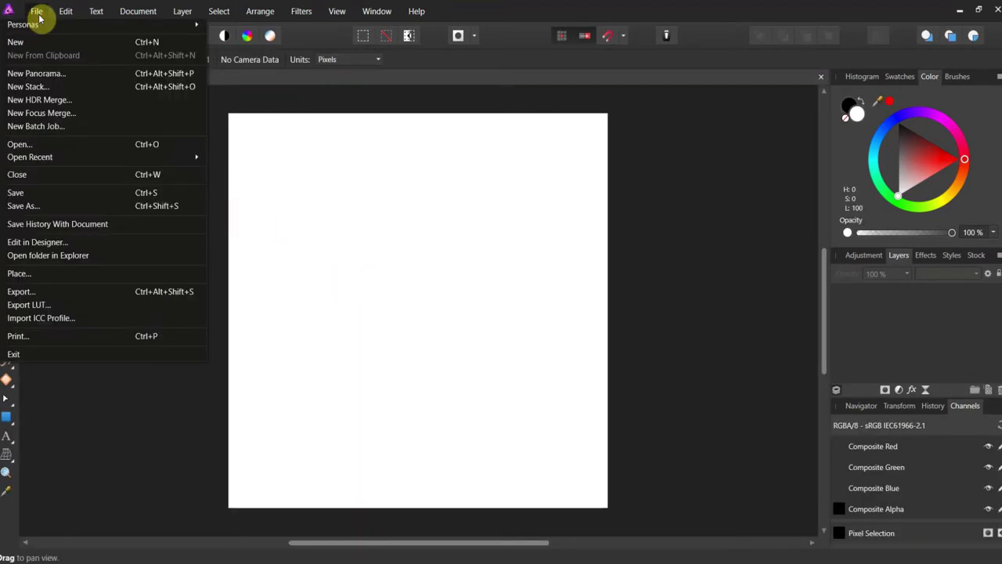
click(54, 272)
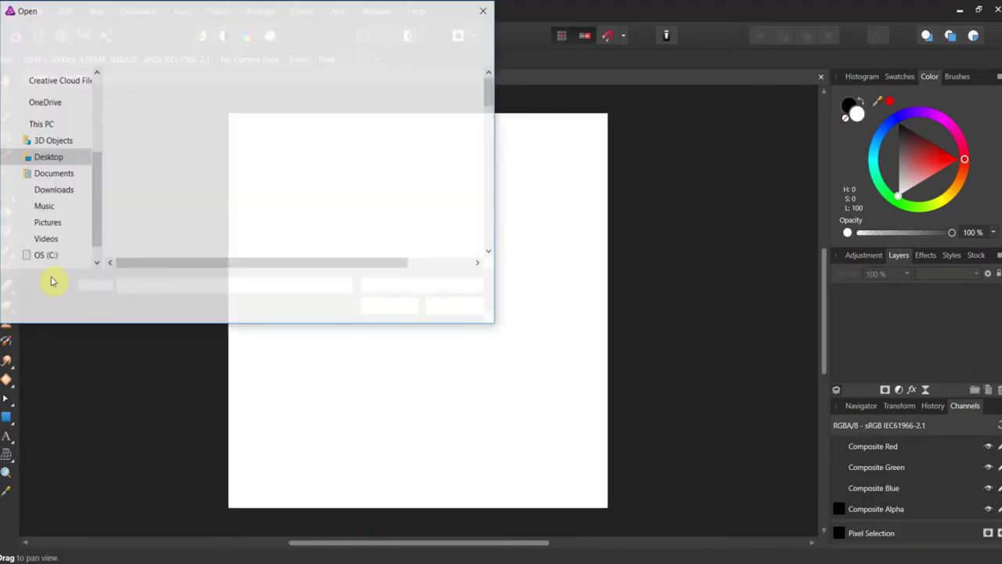
scroll(149, 206, down, 15)
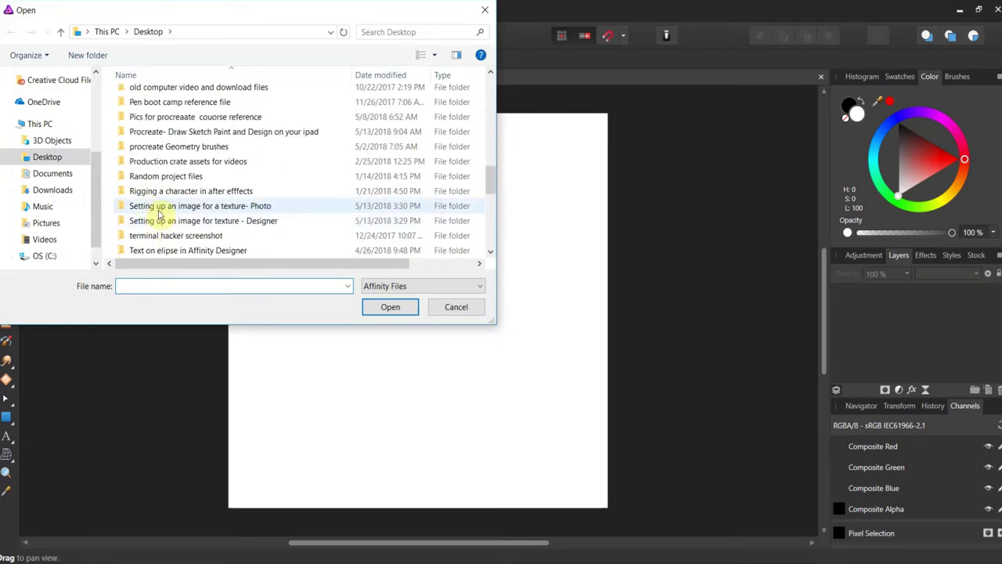
double_click(159, 208)
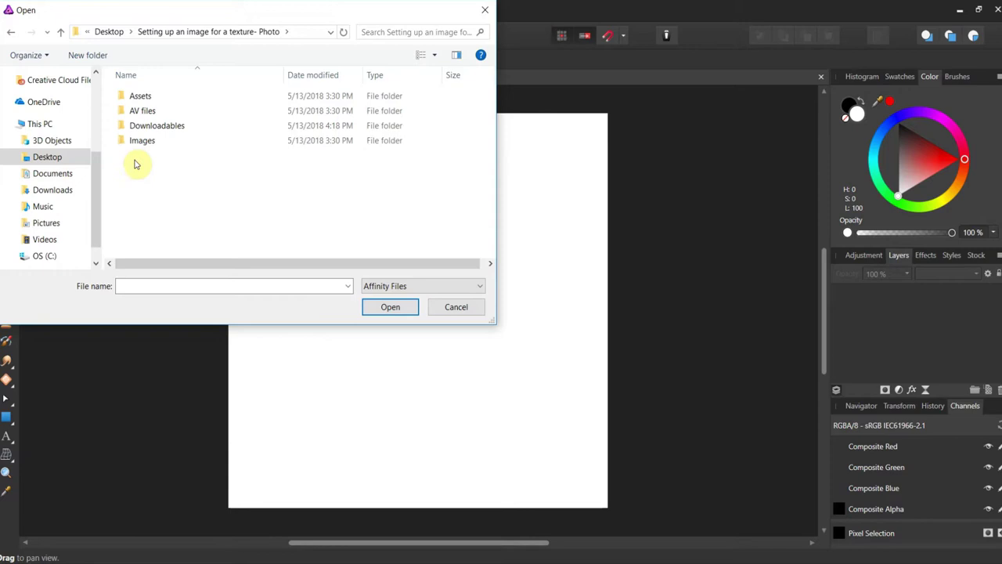
double_click(141, 113)
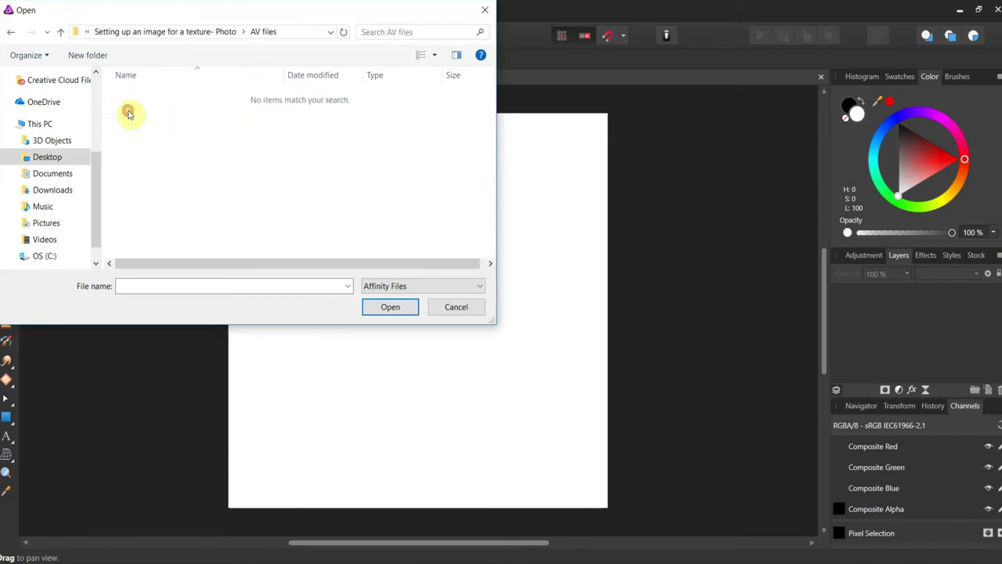
click(56, 33)
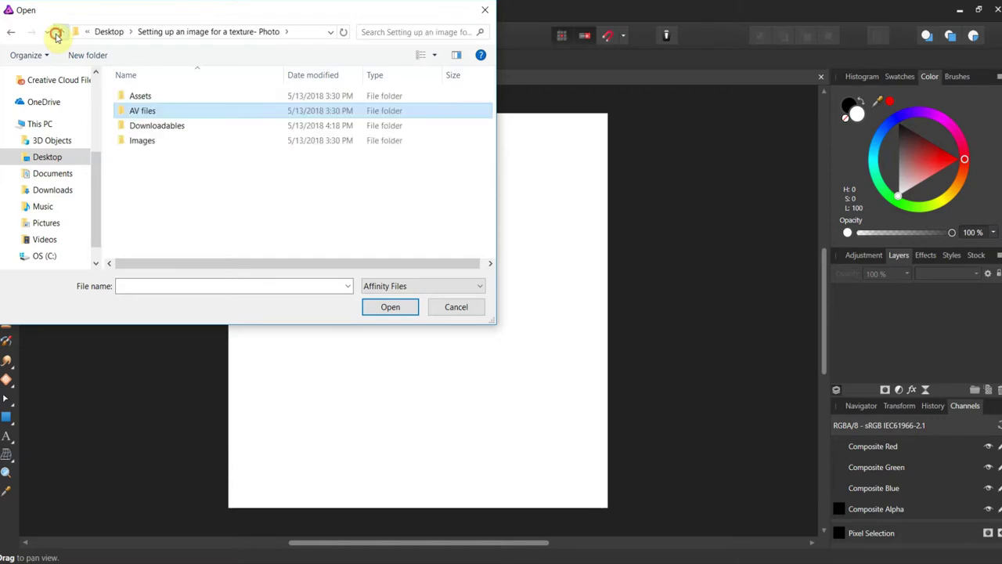
click(56, 34)
Check the AV folder inside 'Setting up an image for texture - Designer', then return to the Desktop
scroll(141, 199, down, 1)
double_click(154, 216)
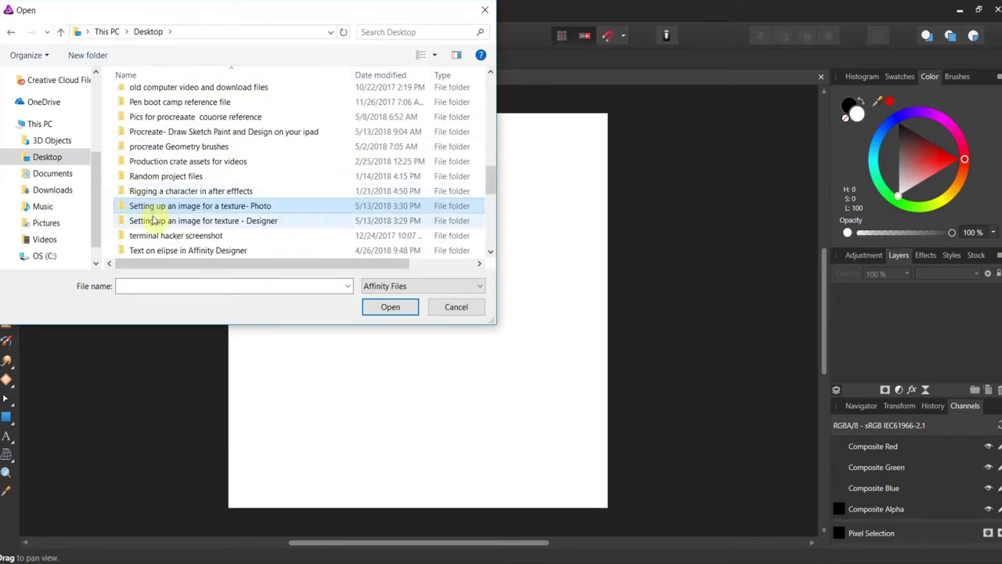
click(135, 110)
double_click(135, 110)
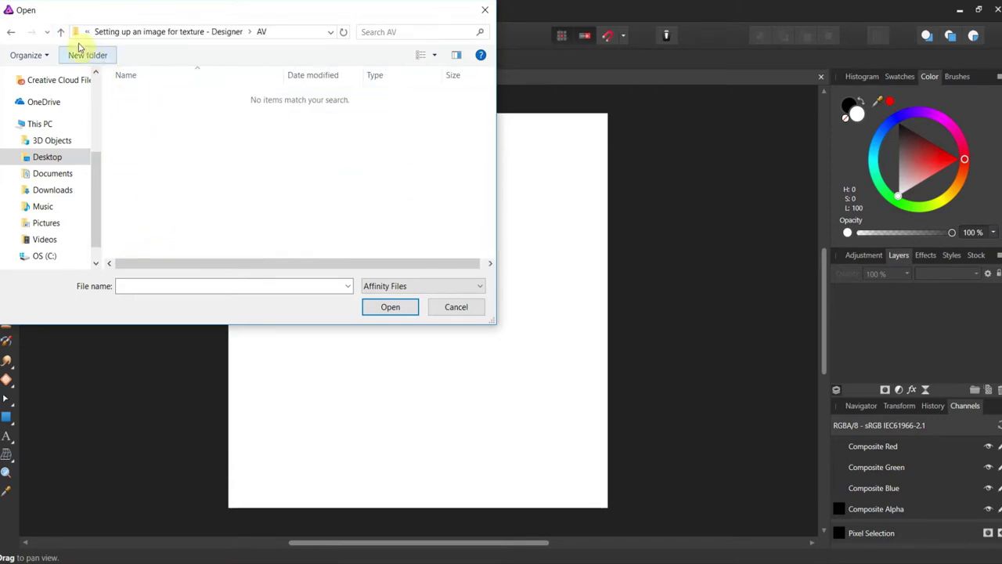
click(61, 32)
click(61, 32)
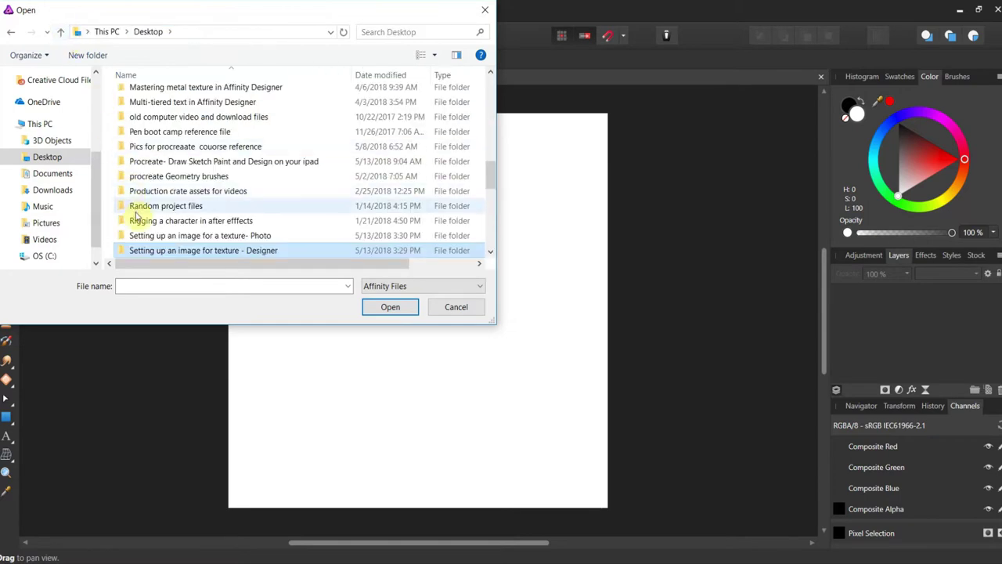
Pick the elephant photo from the Photo folder's Downloadables and confirm it for placing
double_click(143, 235)
double_click(143, 125)
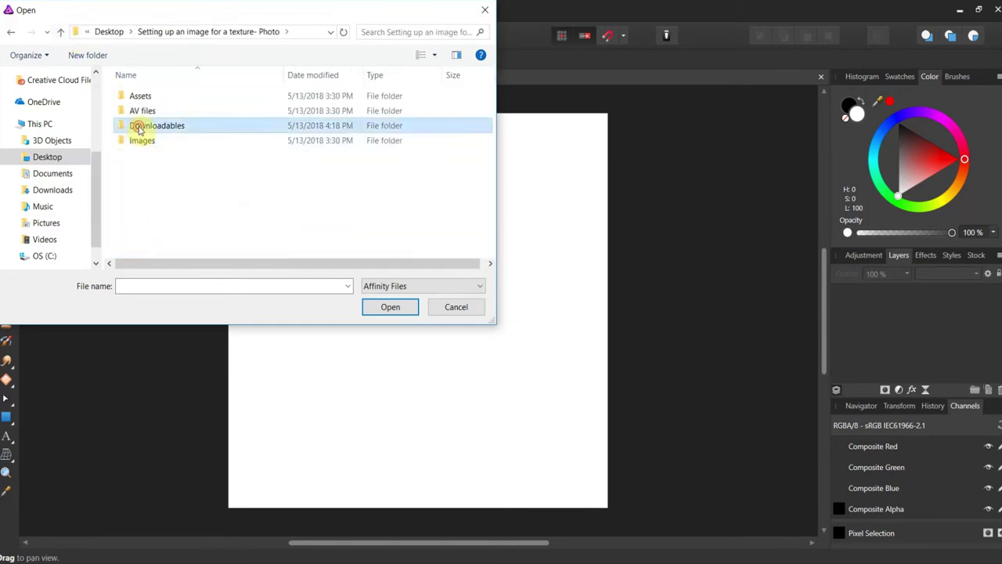
click(143, 125)
click(390, 306)
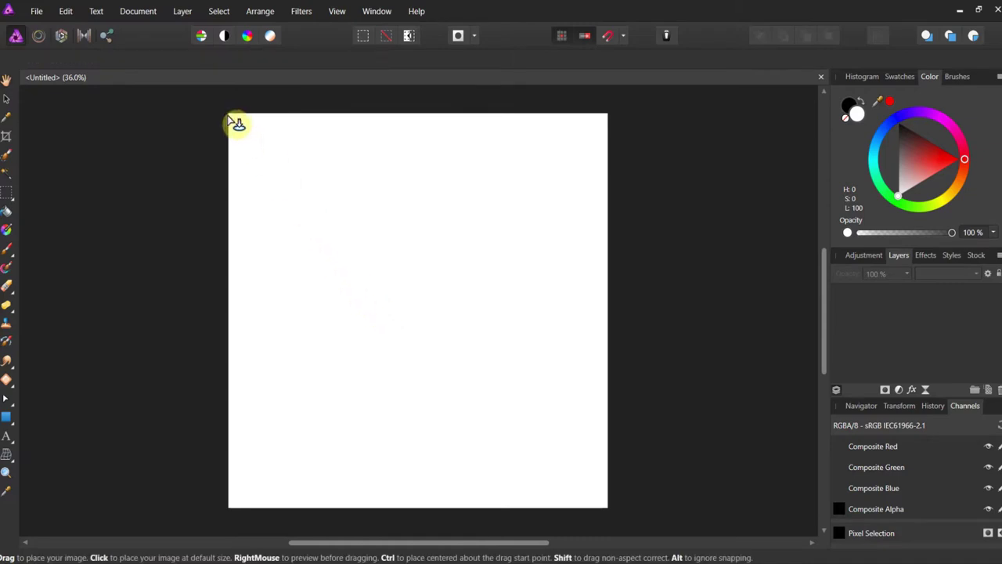
Drag the elephant photo onto the canvas, then crop all four sides to a 347 × 278 px skin patch
drag(229, 117, 520, 484)
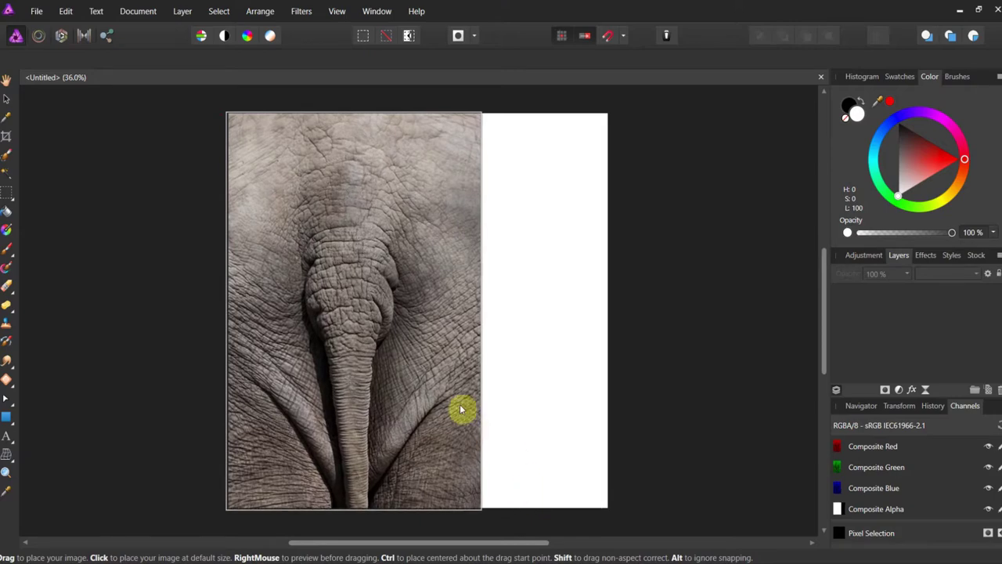
click(6, 138)
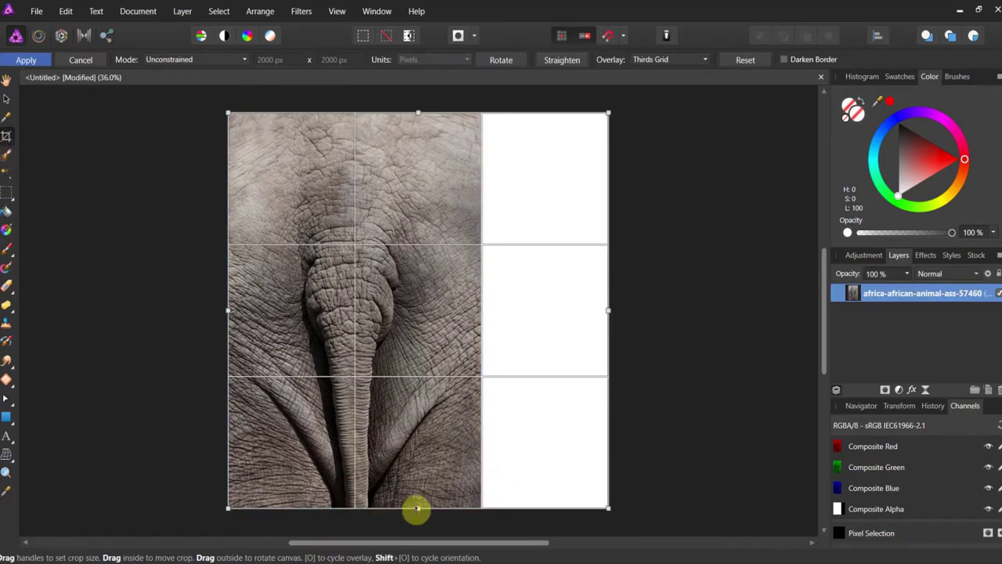
drag(417, 509, 401, 284)
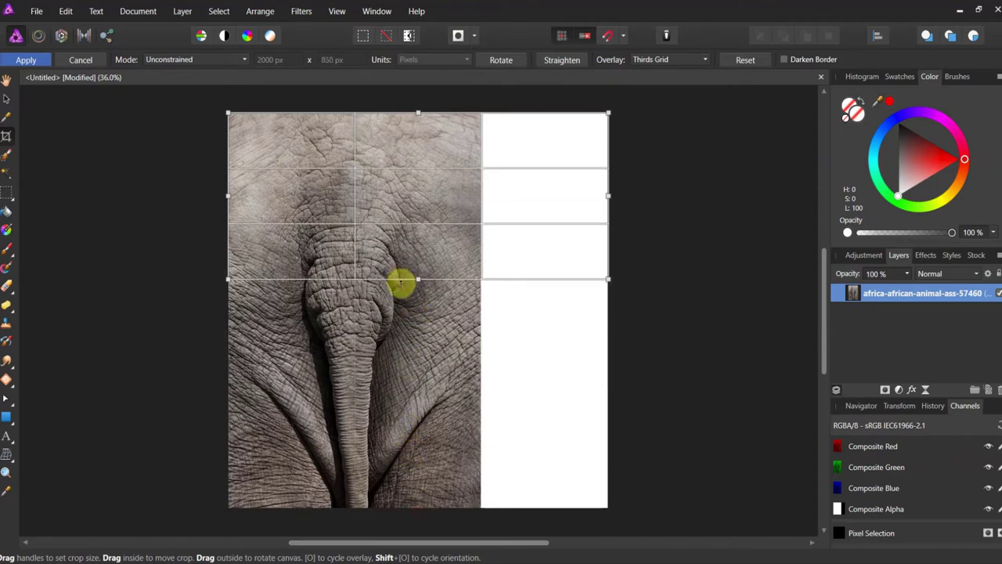
drag(603, 199, 381, 197)
drag(224, 197, 314, 198)
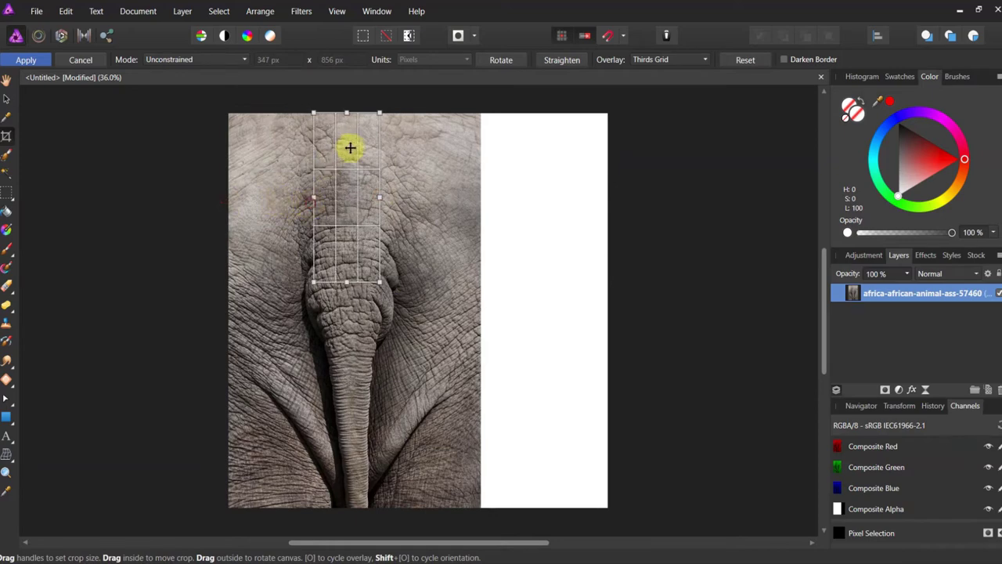
drag(347, 109, 350, 225)
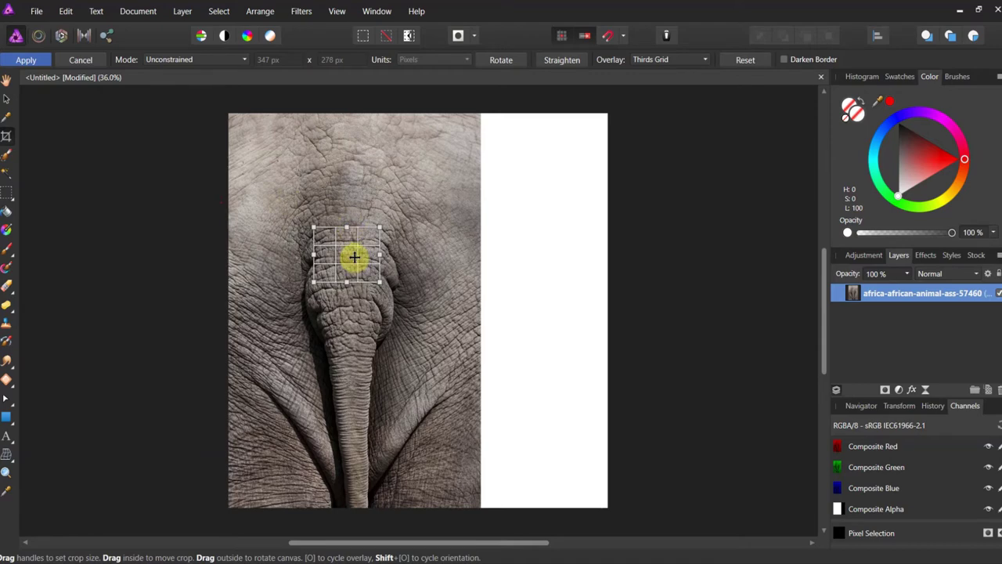
click(23, 59)
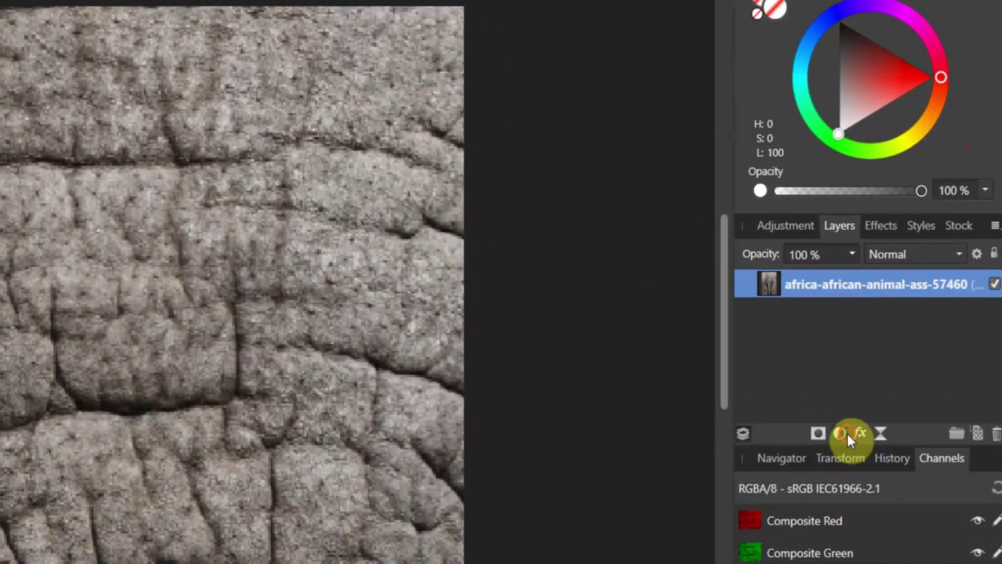
Add a Black & White adjustment with Red at -100% and Yellow at -110%
click(846, 431)
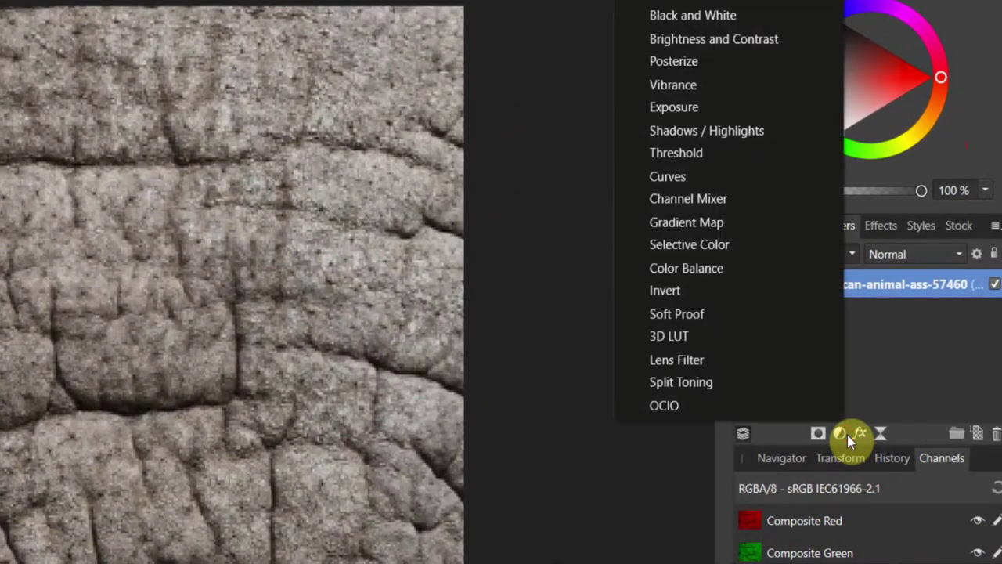
click(682, 16)
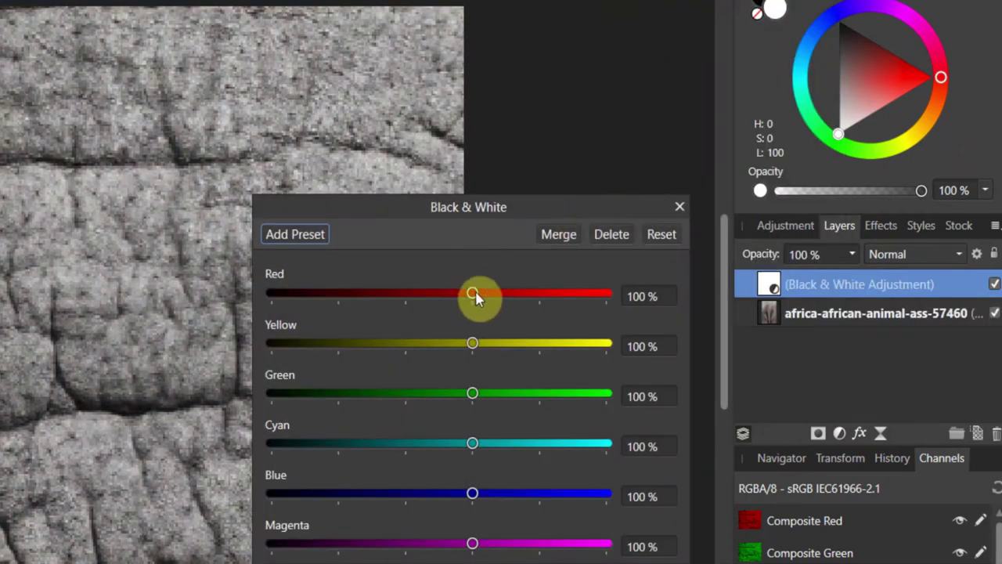
drag(475, 296, 337, 296)
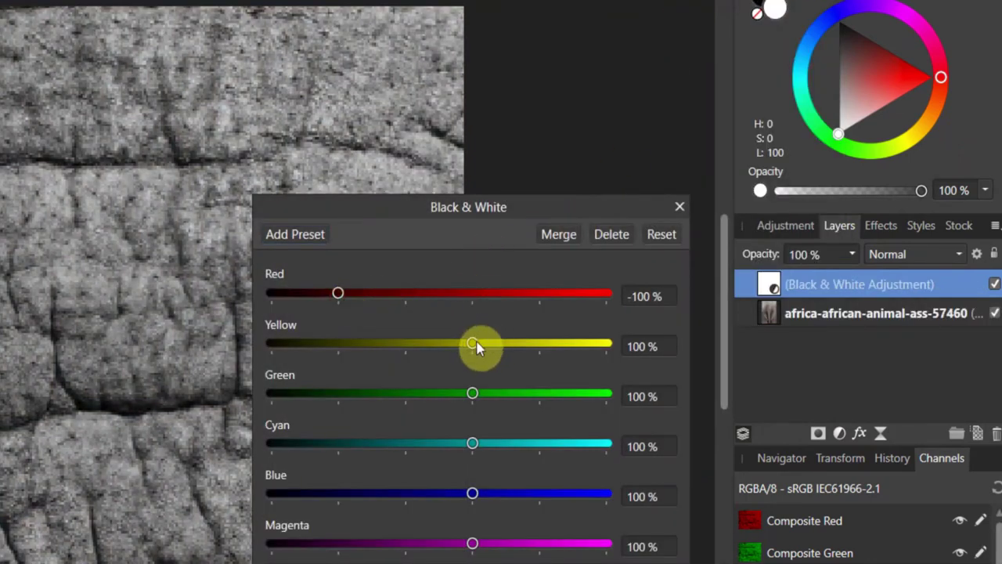
drag(474, 344, 331, 343)
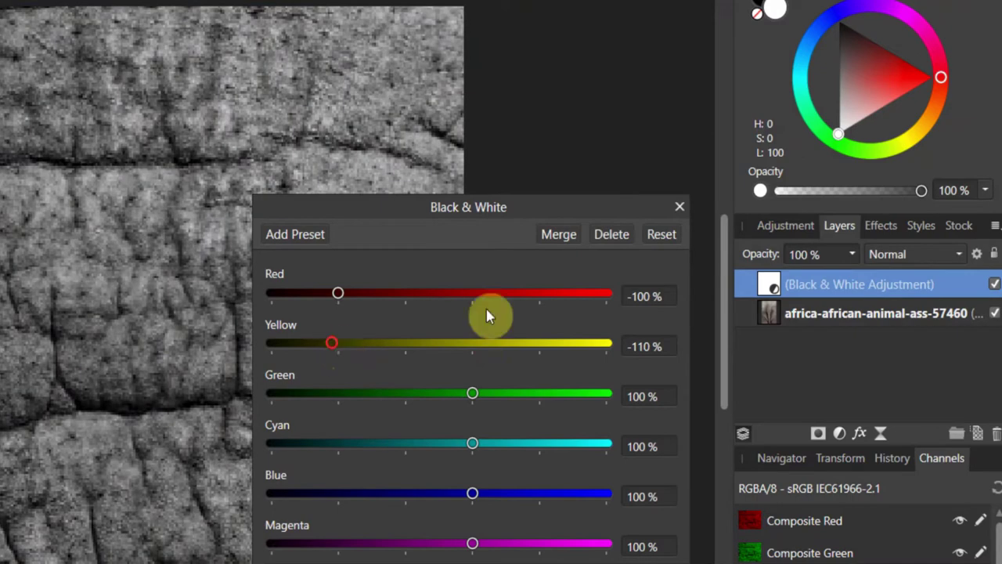
click(679, 209)
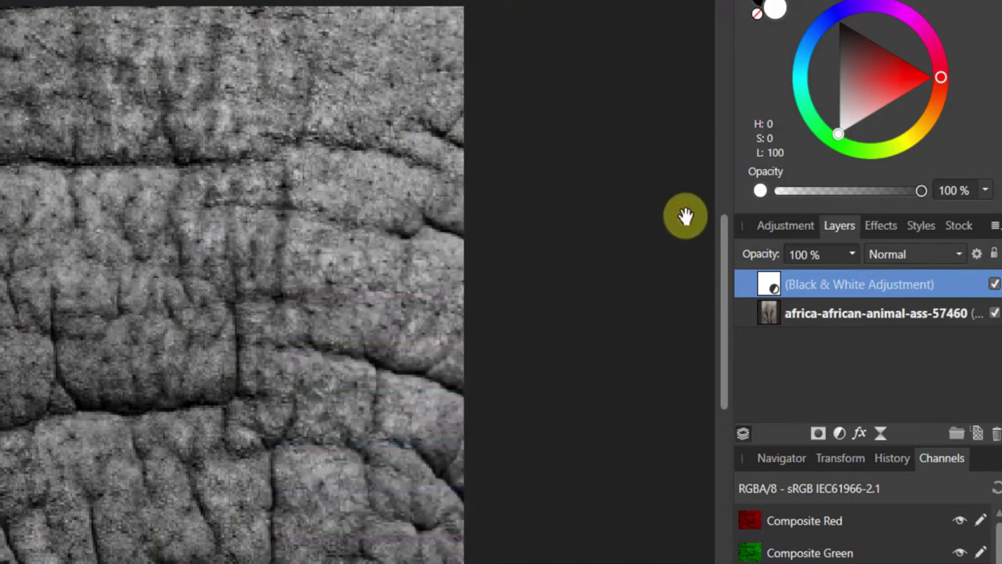
Add a Levels adjustment with Black Level 29% and White Level 40% for stark crease lines
click(785, 226)
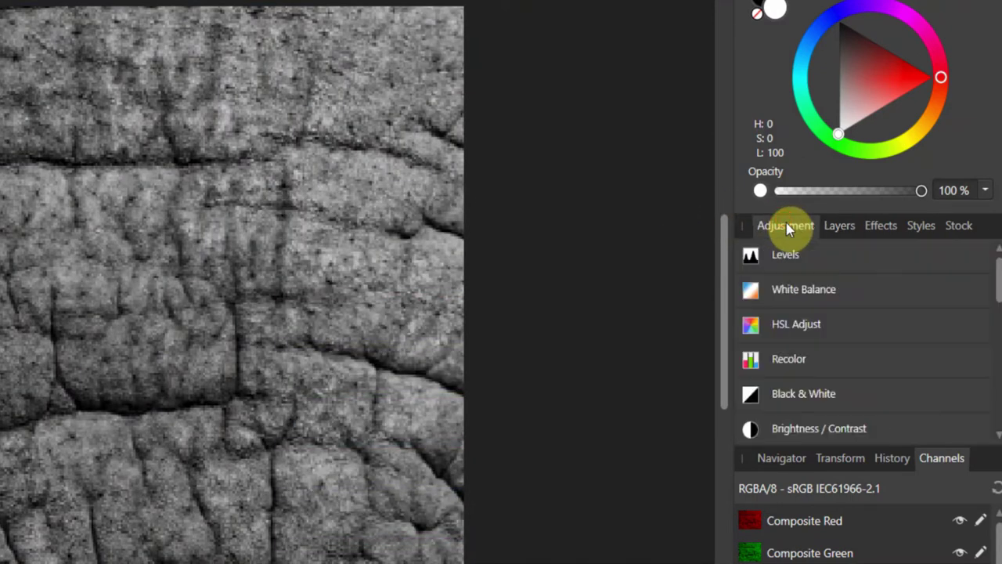
click(757, 252)
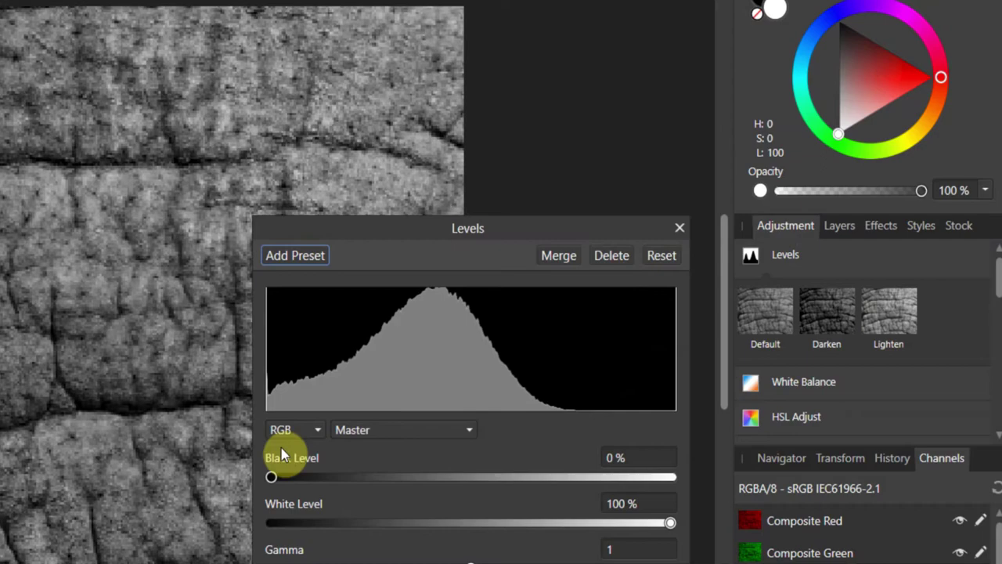
drag(292, 478, 415, 476)
mouse_move(675, 526)
mouse_down()
mouse_move(402, 525)
mouse_move(429, 519)
mouse_move(415, 519)
mouse_up()
mouse_move(394, 477)
mouse_down()
mouse_move(410, 476)
mouse_move(387, 479)
mouse_up()
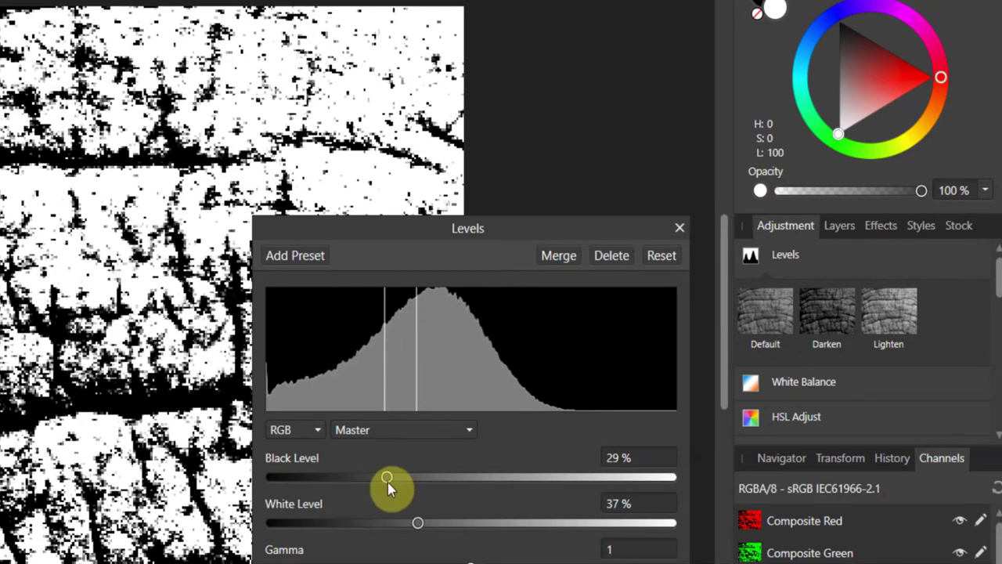
drag(416, 524, 433, 523)
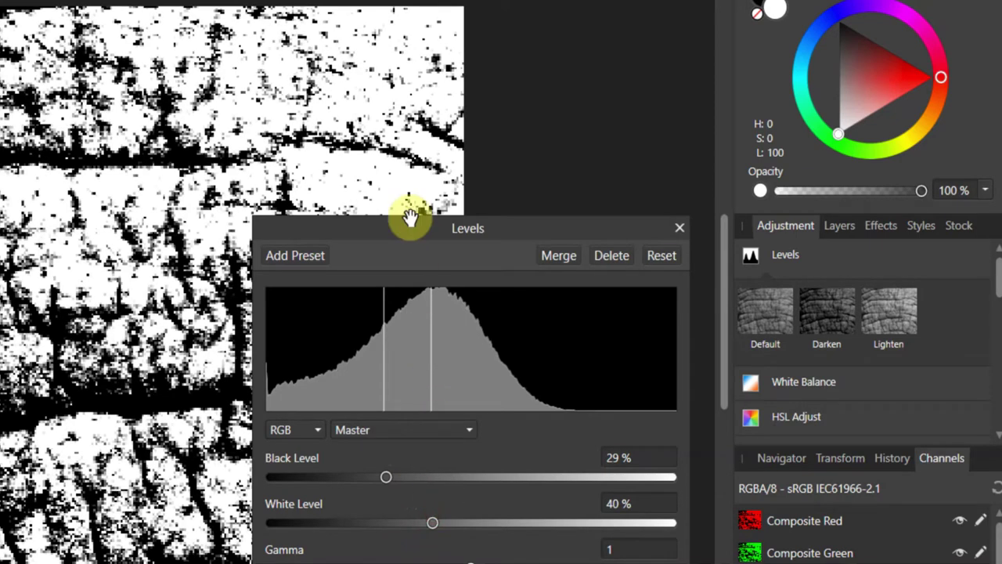
drag(403, 229, 524, 172)
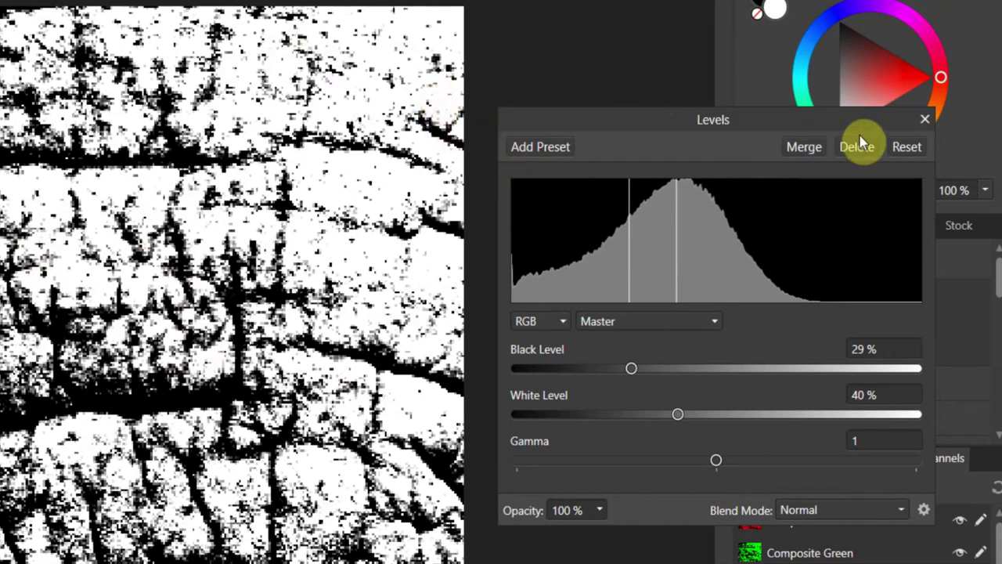
click(921, 119)
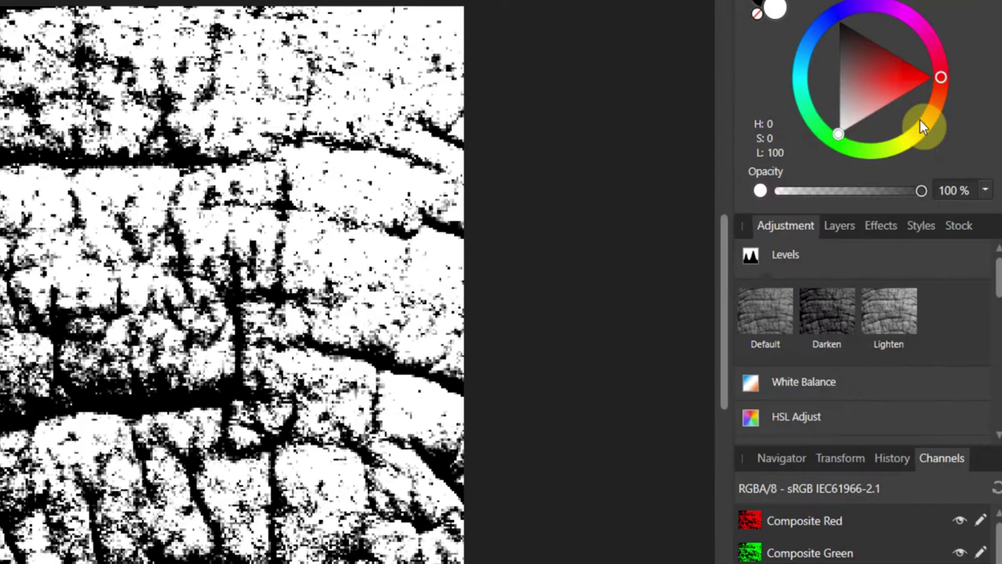
Compare the image with Black & White hidden, then select the photo and both adjustment layers
click(839, 228)
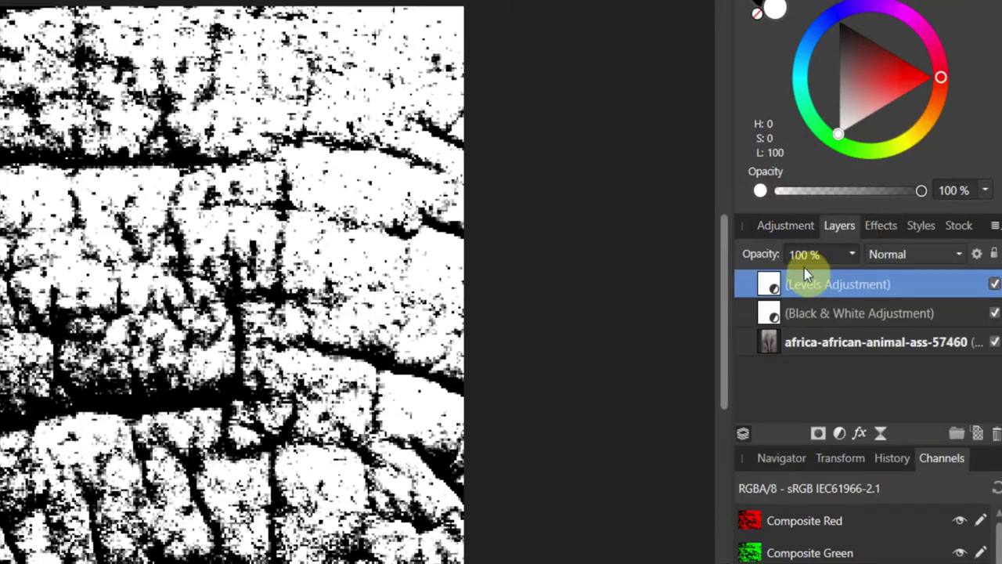
click(767, 313)
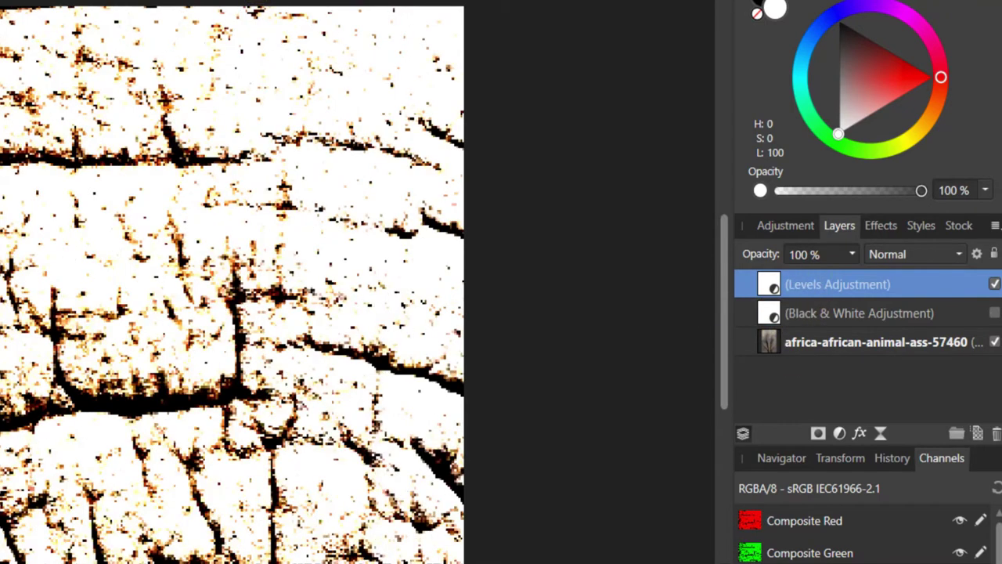
key(ctrl+z)
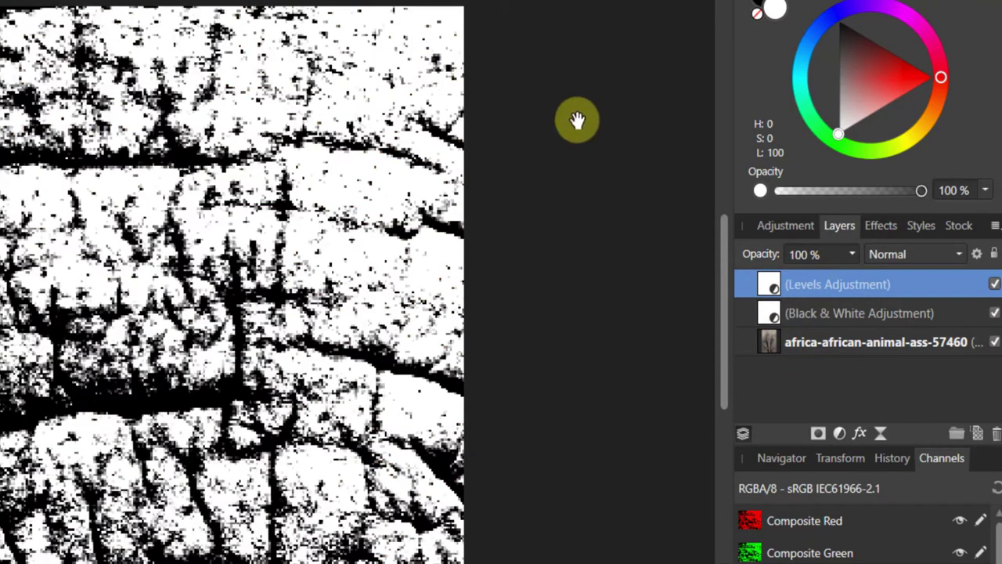
drag(839, 280, 856, 315)
shift+click(857, 317)
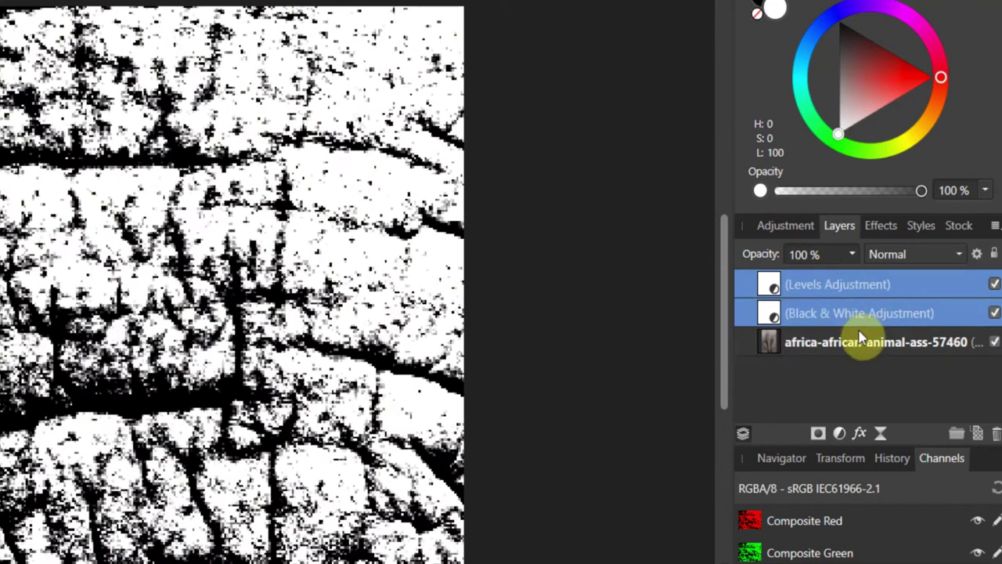
shift+click(859, 339)
Group the three selected layers and rasterize the group into one pixel layer
right_click(859, 339)
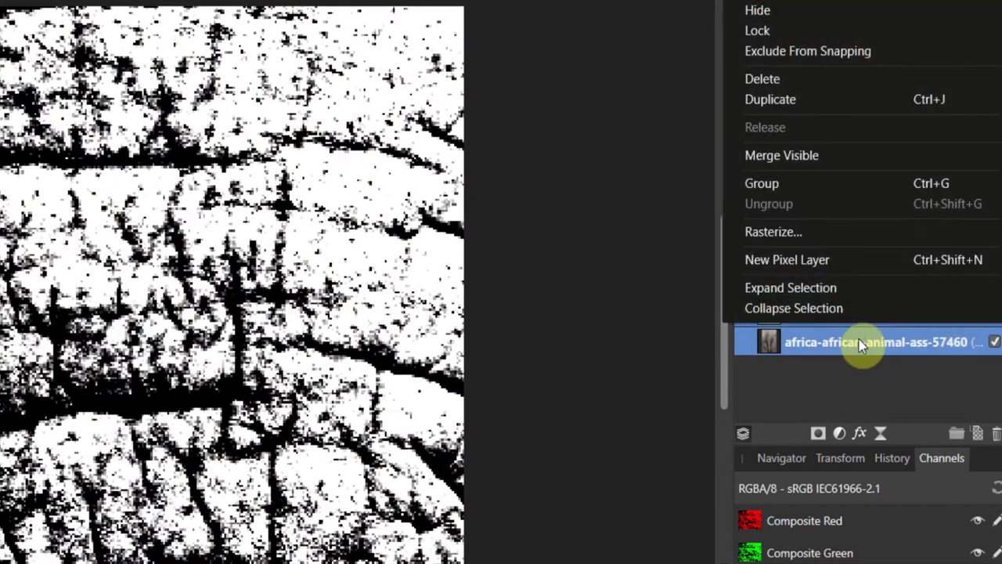
click(812, 235)
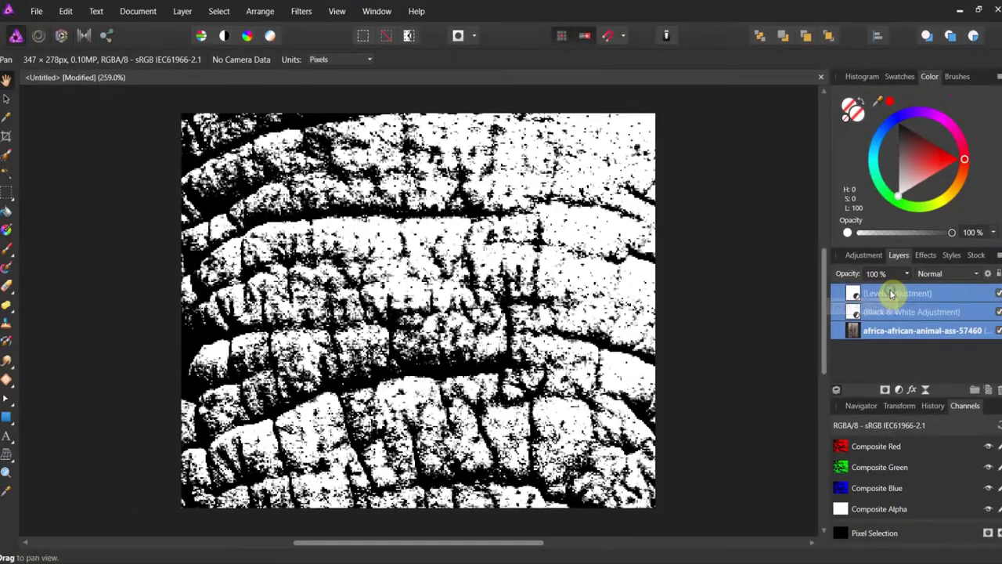
right_click(884, 291)
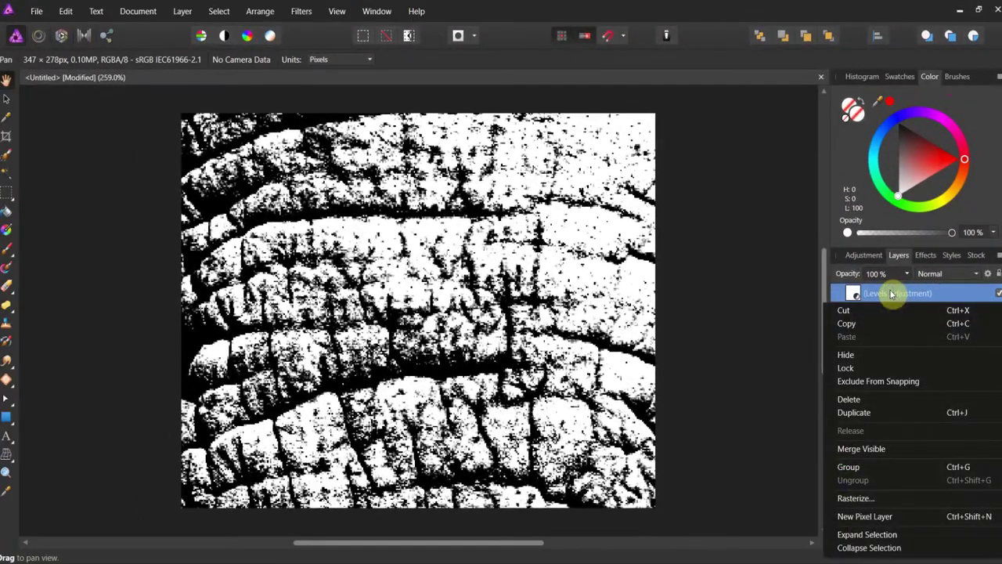
click(879, 467)
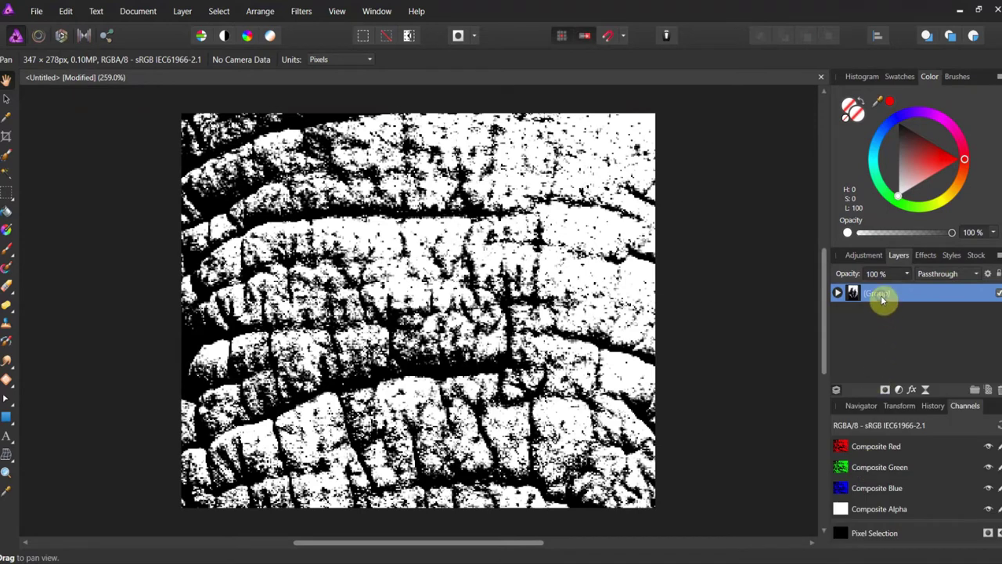
right_click(881, 298)
click(877, 222)
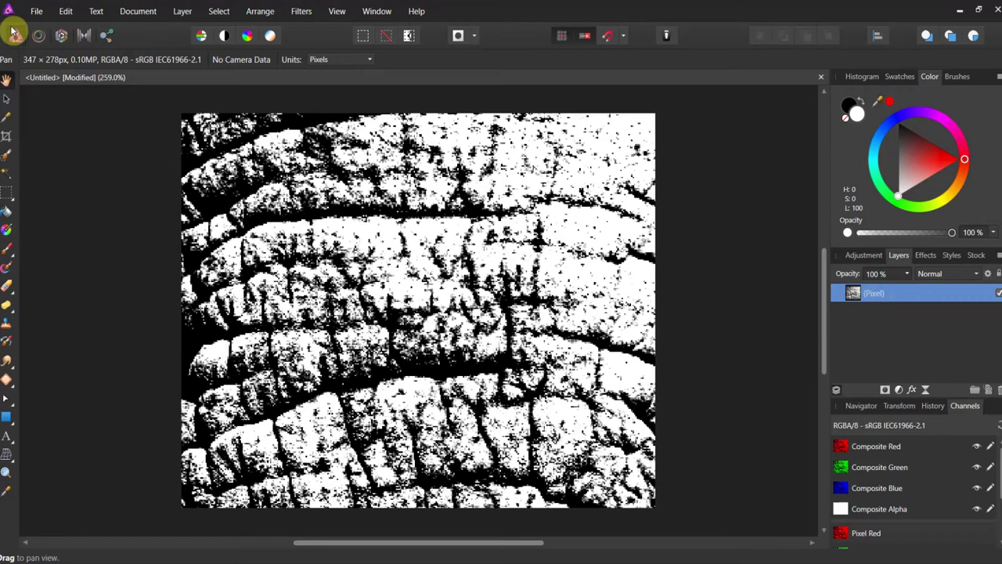
click(31, 11)
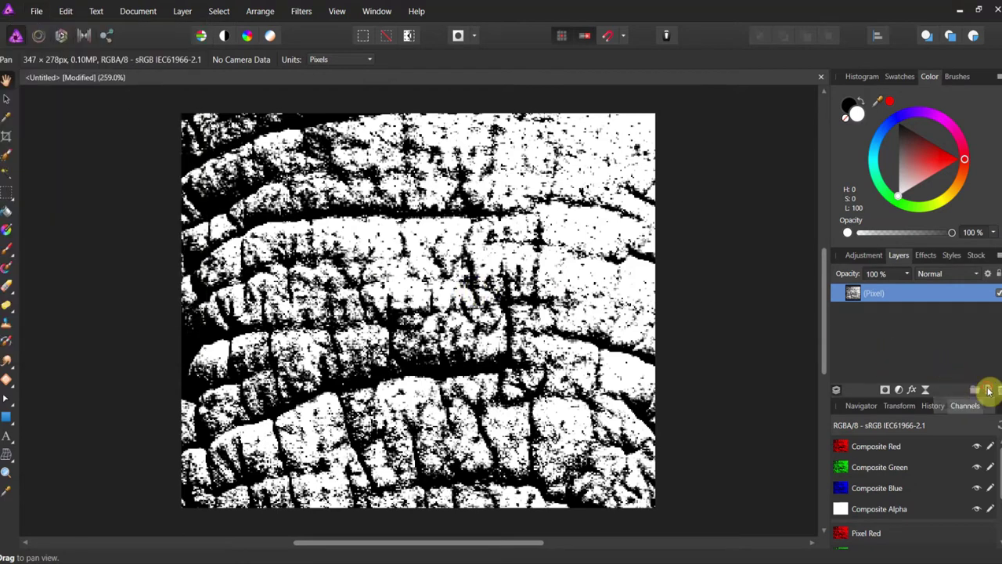
click(989, 391)
drag(864, 303, 870, 330)
click(864, 294)
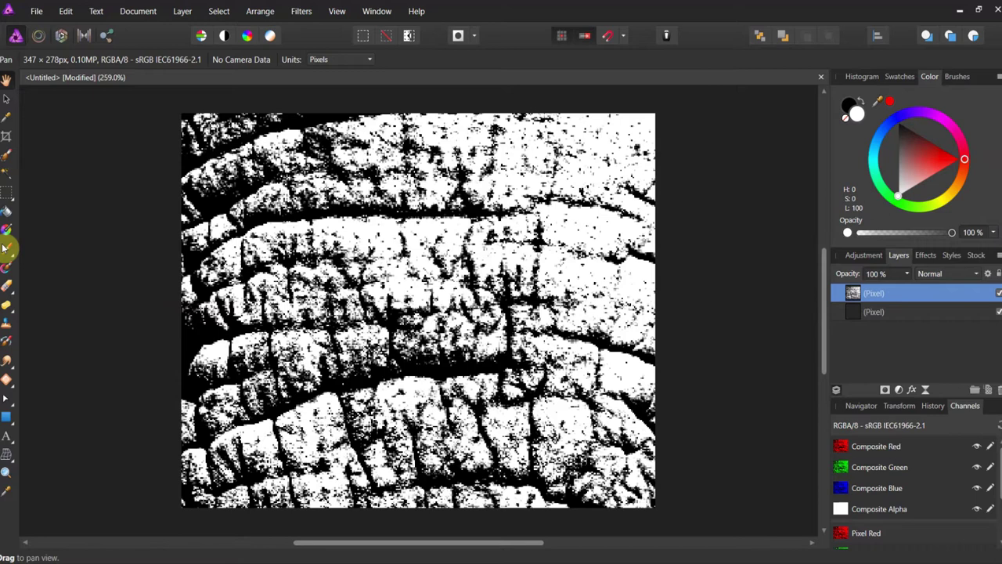
click(7, 287)
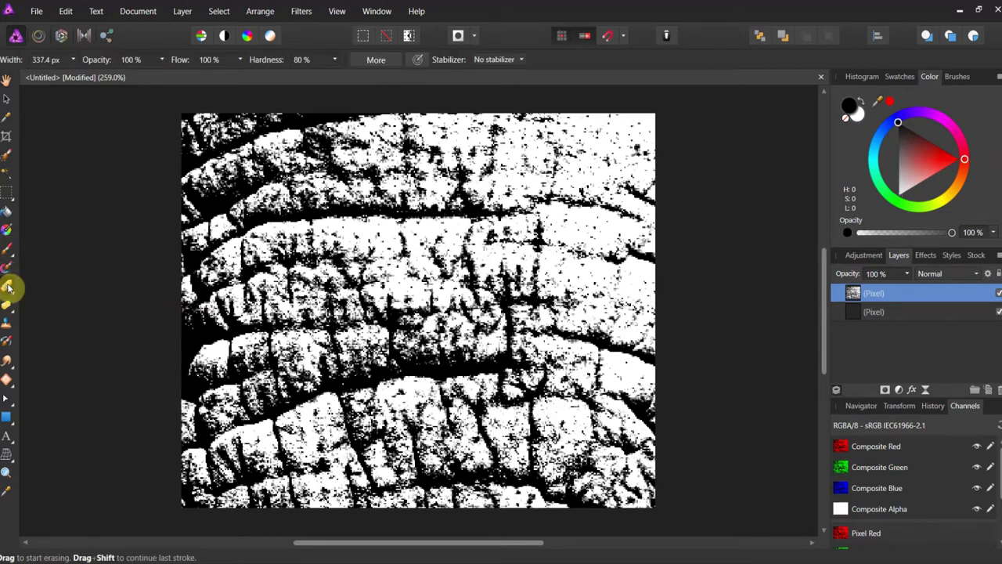
drag(10, 287, 41, 277)
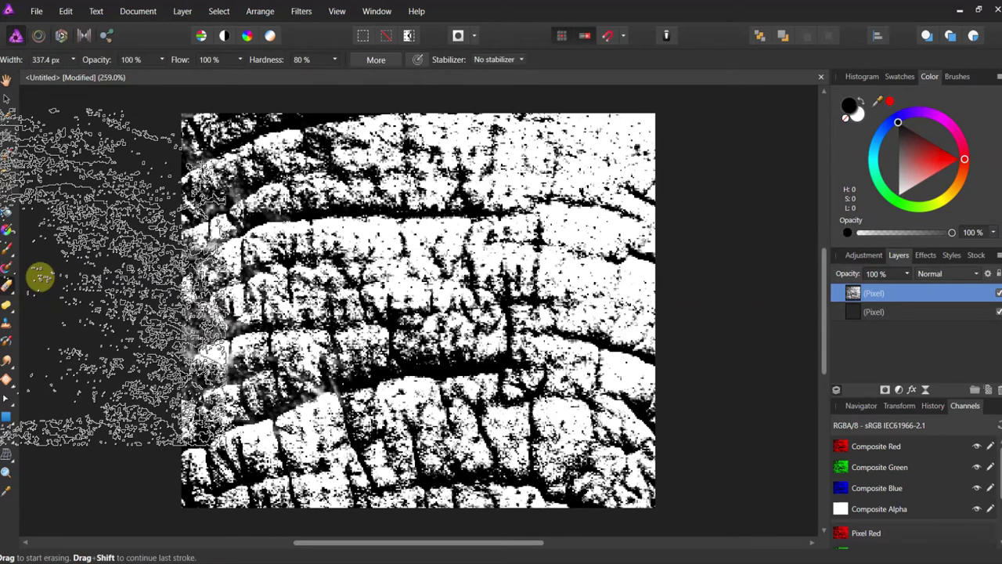
key(ctrl+z)
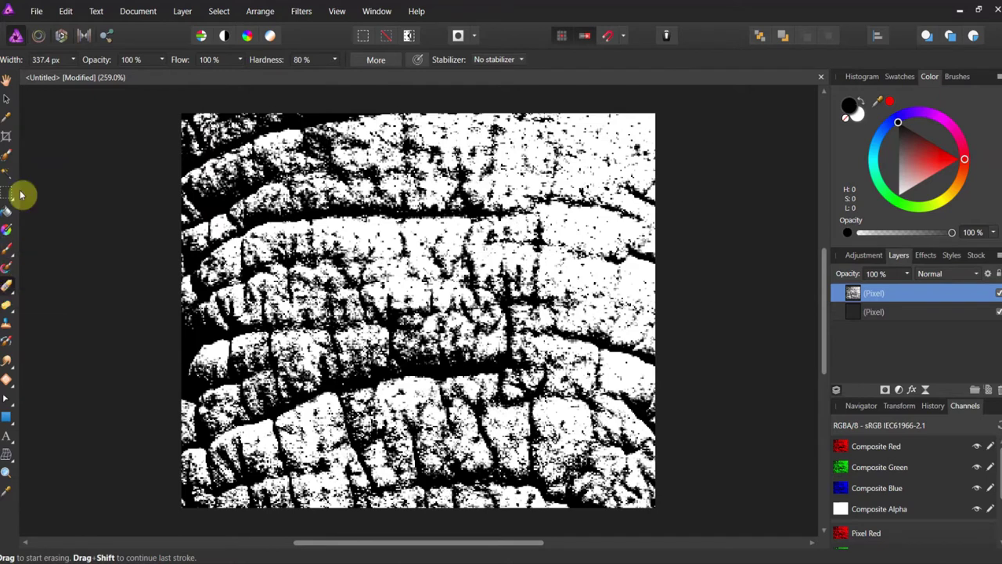
drag(18, 195, 7, 91)
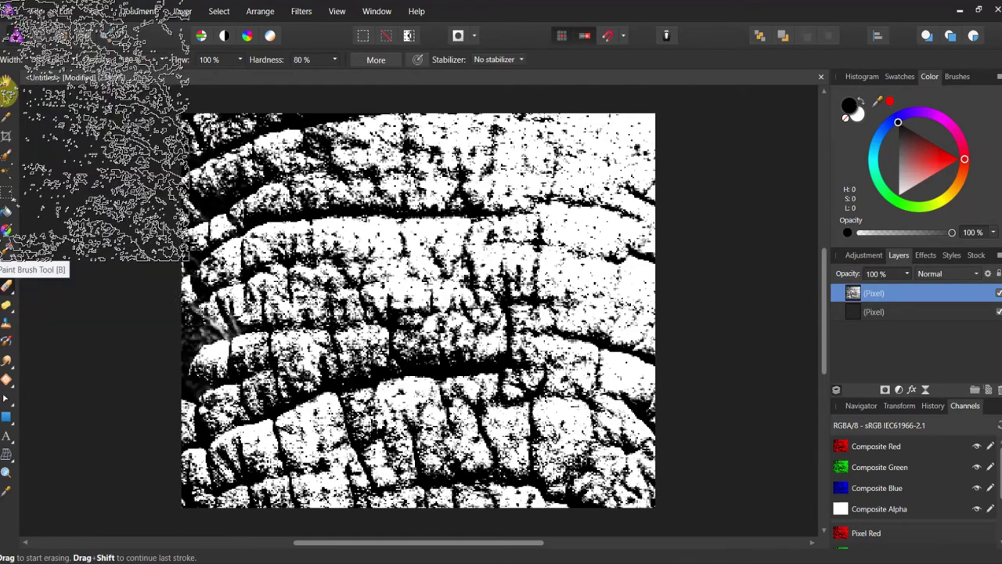
key(ctrl+z)
click(6, 99)
click(876, 313)
key(Delete)
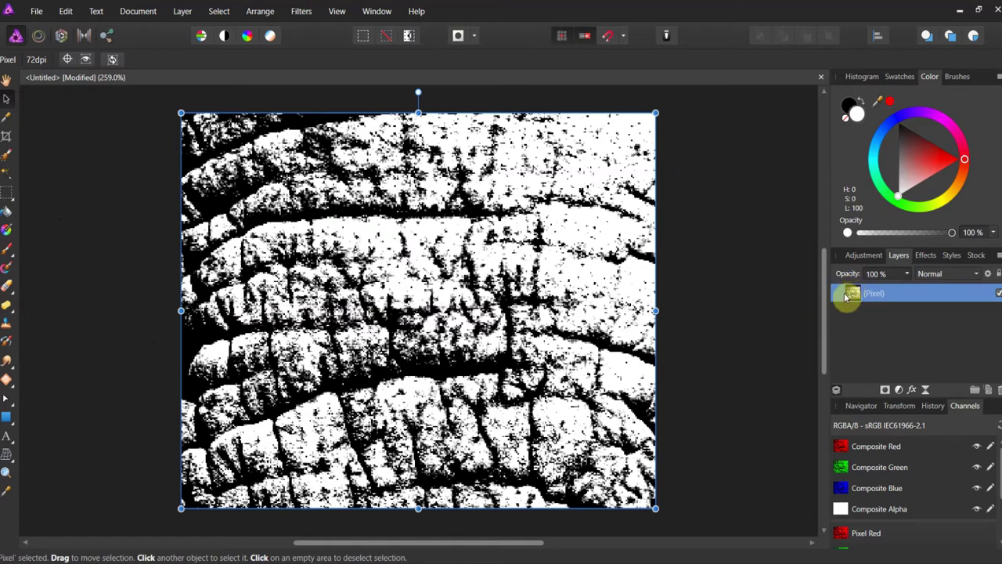
Switch to the Erase Brush using the third grainy Texture brush, sized to about 94 px
click(6, 289)
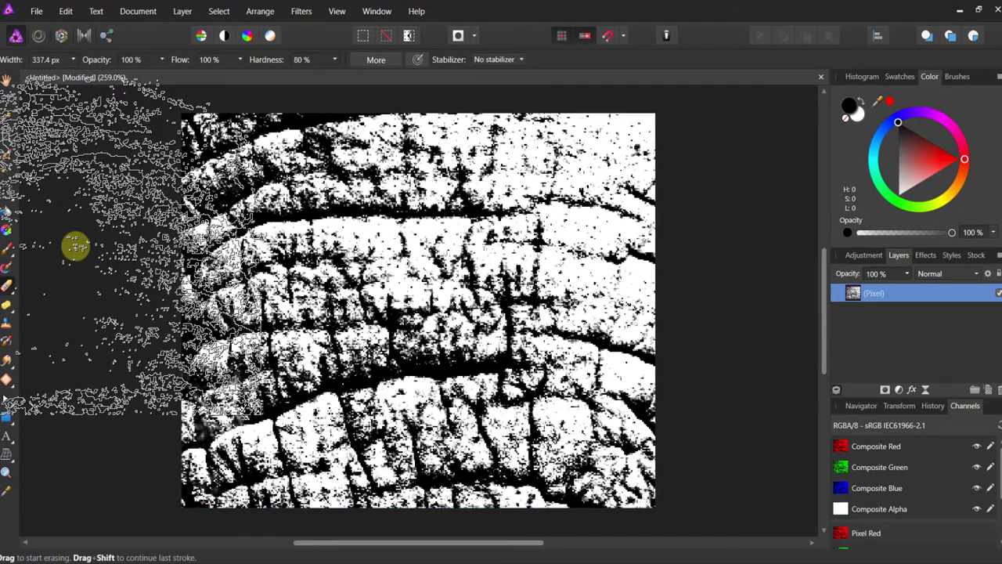
click(958, 77)
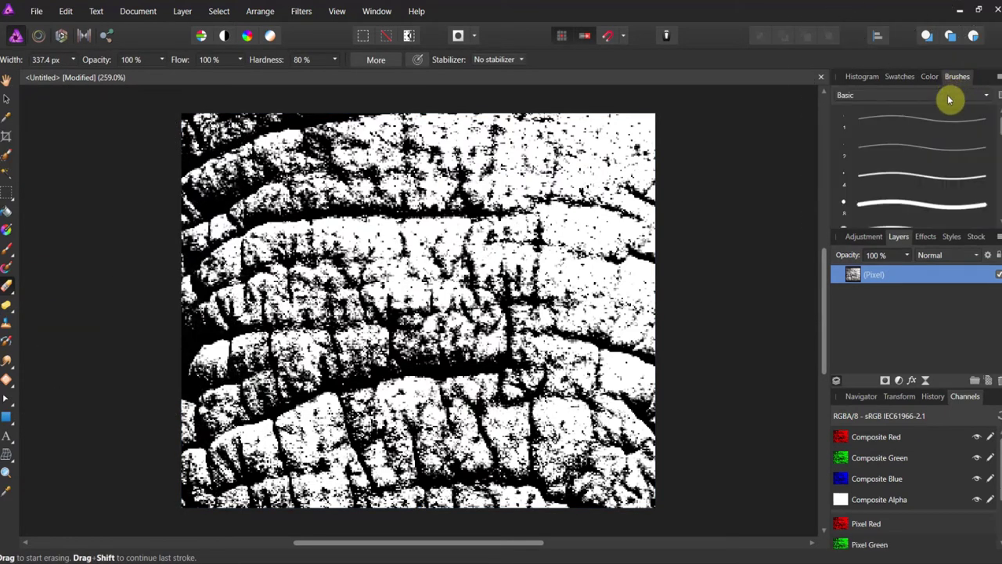
click(990, 98)
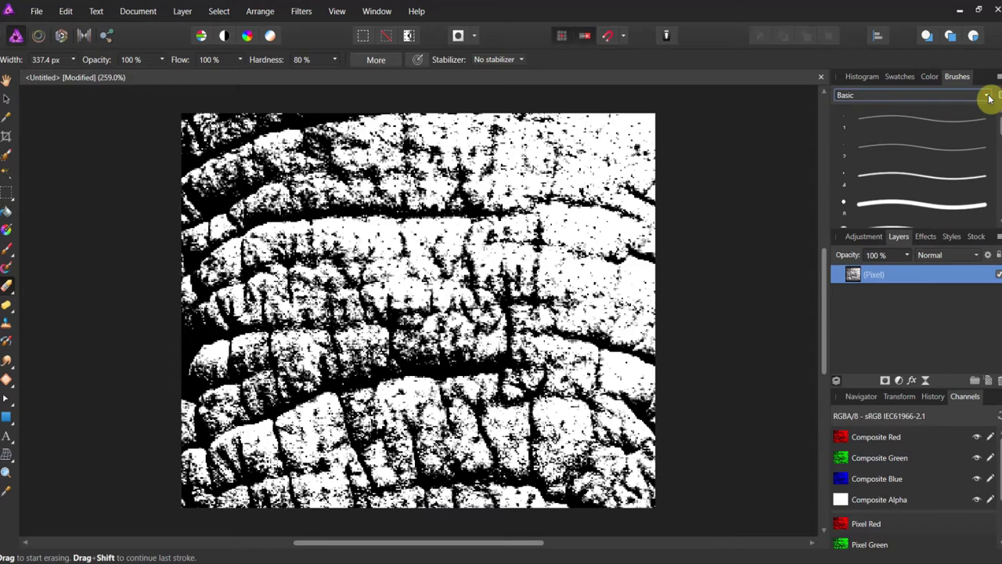
click(989, 98)
click(901, 173)
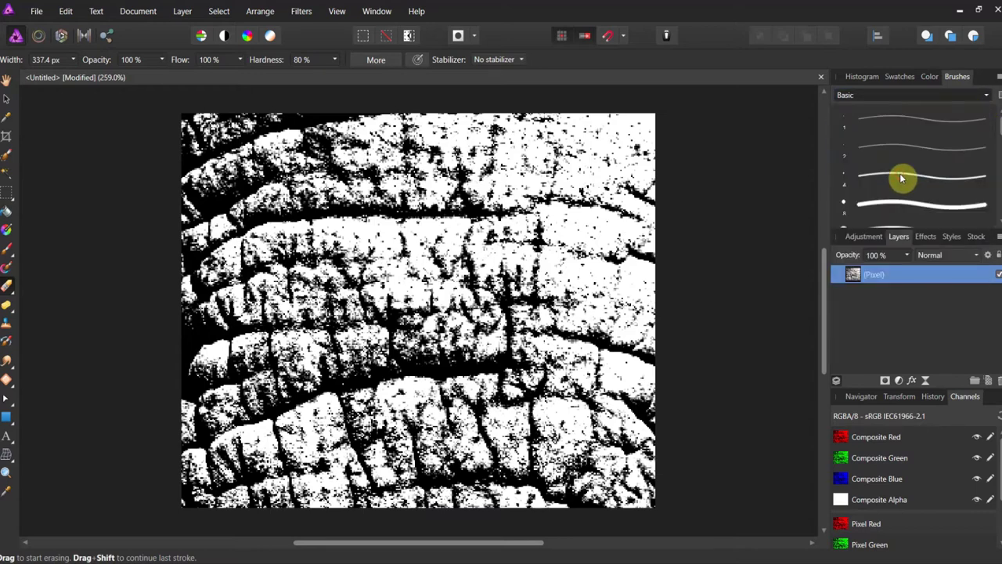
click(919, 115)
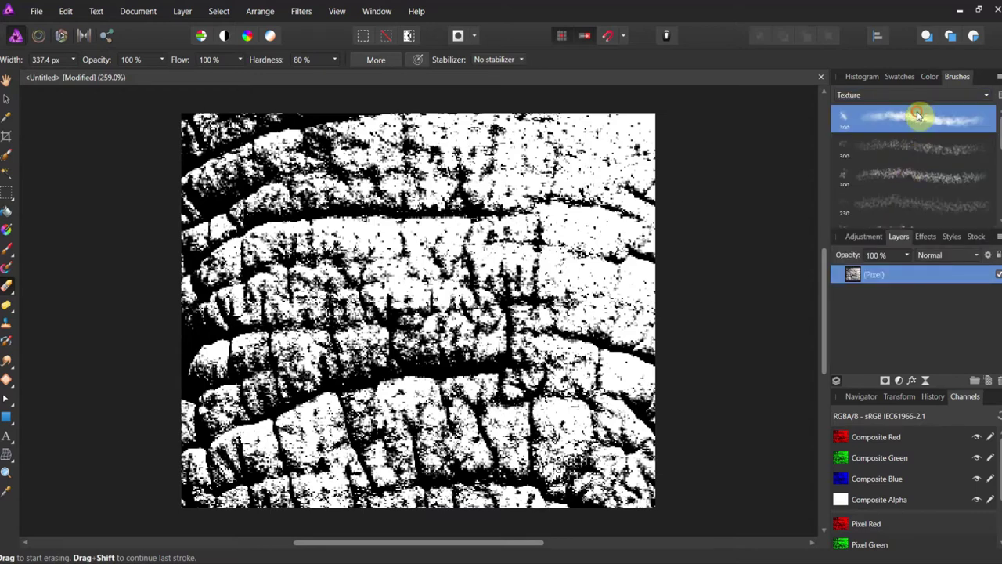
click(905, 180)
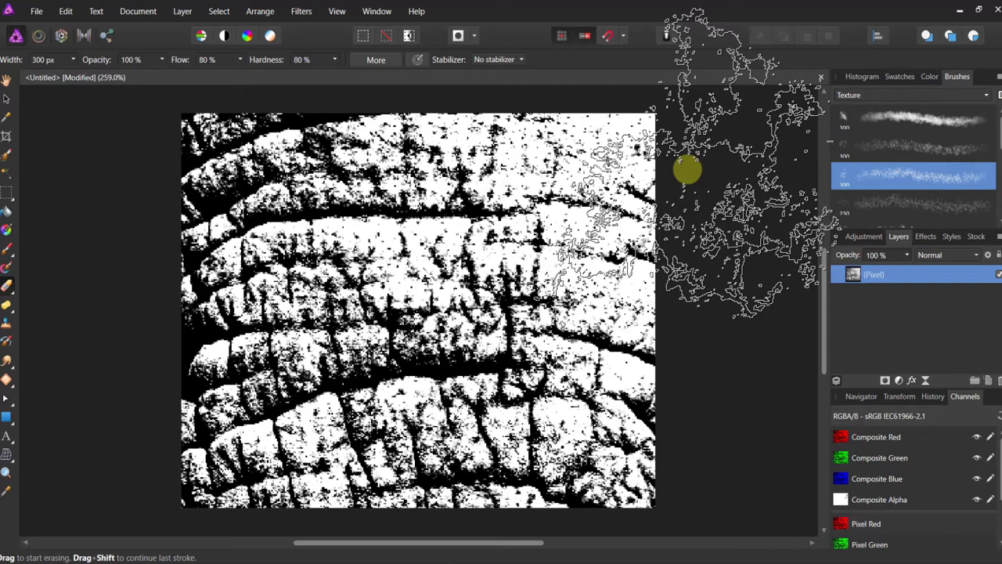
key(bracketright)
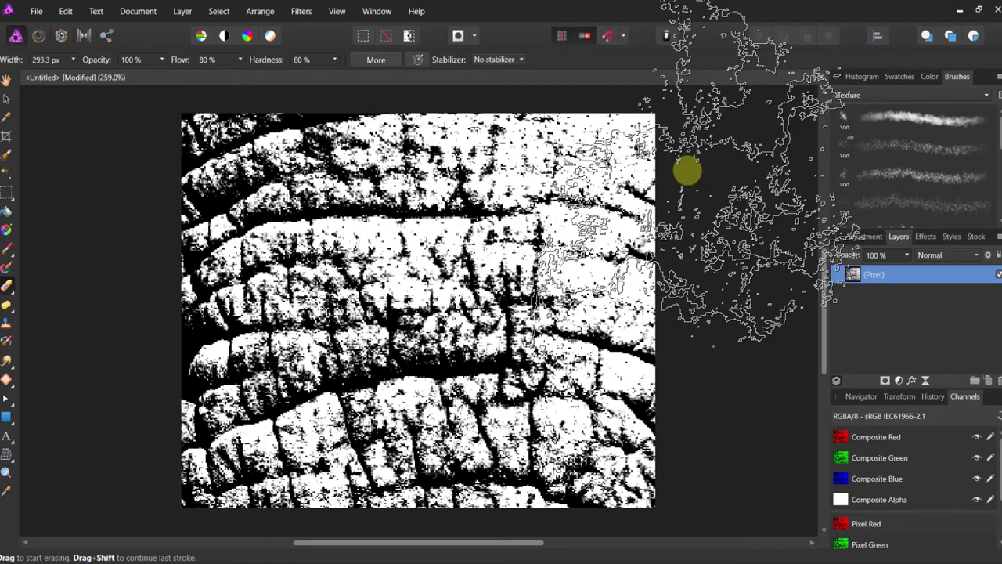
key(bracketleft)
key(bracketleft)
key(bracketleft)
key(bracketleft)
key(bracketleft)
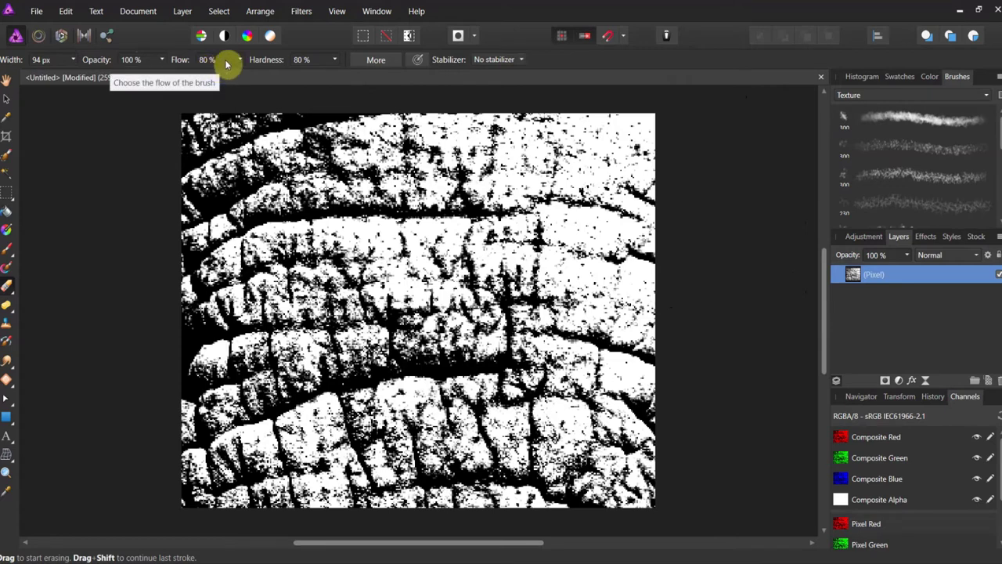
Raise eraser flow to 100%, shrink it to 49.1 px, and erode the texture's right edge
drag(239, 63, 301, 80)
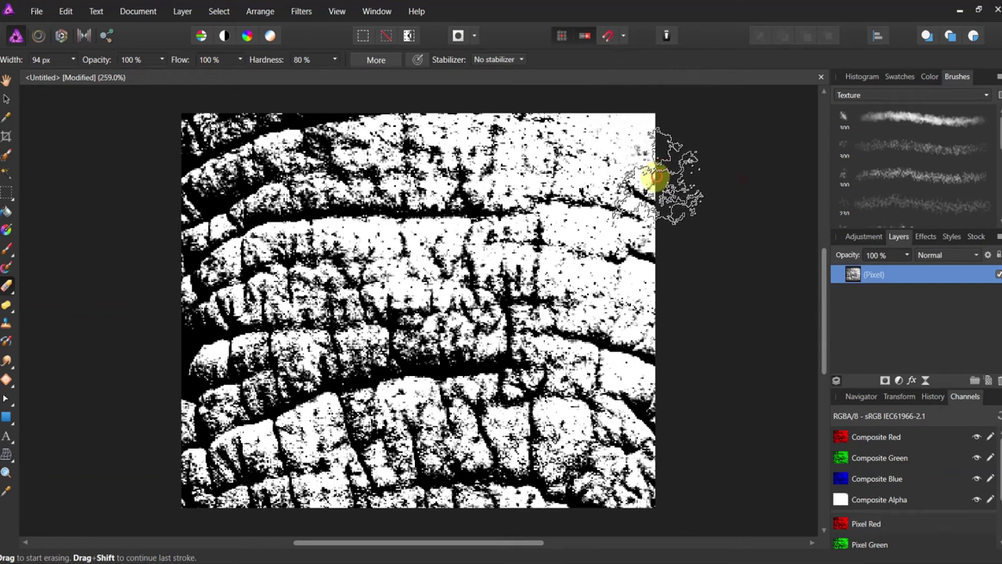
mouse_move(660, 295)
mouse_down()
mouse_move(643, 512)
mouse_move(672, 453)
mouse_move(651, 501)
mouse_move(695, 476)
mouse_move(645, 483)
mouse_move(679, 489)
mouse_move(606, 484)
mouse_move(684, 501)
mouse_move(594, 490)
mouse_move(695, 497)
mouse_move(648, 483)
mouse_move(715, 395)
mouse_move(678, 361)
mouse_move(695, 333)
mouse_move(709, 249)
mouse_move(655, 123)
mouse_move(566, 86)
mouse_move(482, 76)
mouse_move(314, 94)
mouse_move(175, 86)
mouse_move(257, 97)
mouse_move(157, 99)
mouse_move(199, 124)
mouse_move(151, 150)
mouse_move(162, 200)
mouse_move(139, 220)
mouse_move(169, 269)
mouse_move(158, 164)
mouse_move(134, 105)
mouse_move(144, 257)
mouse_move(152, 130)
mouse_move(145, 277)
mouse_move(170, 156)
mouse_move(148, 384)
mouse_move(151, 296)
mouse_move(168, 374)
mouse_move(155, 428)
mouse_move(164, 461)
mouse_move(155, 462)
mouse_move(206, 523)
mouse_move(150, 462)
mouse_move(167, 472)
mouse_move(164, 488)
mouse_move(197, 510)
mouse_move(370, 531)
mouse_move(391, 521)
mouse_move(439, 536)
mouse_move(570, 530)
mouse_move(414, 514)
mouse_move(583, 504)
mouse_move(653, 441)
mouse_up()
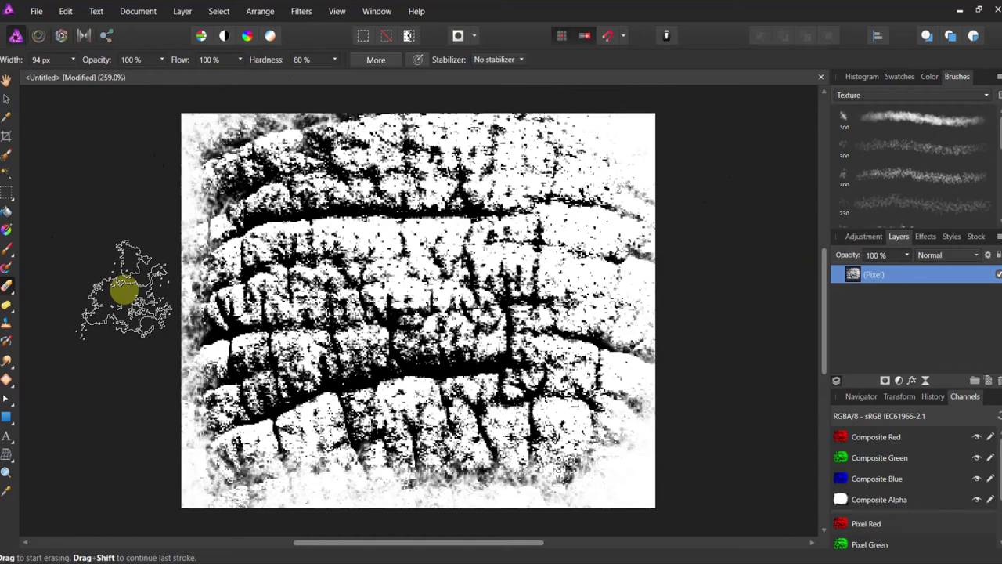
key(bracketleft)
key(bracketleft)
key(bracketleft)
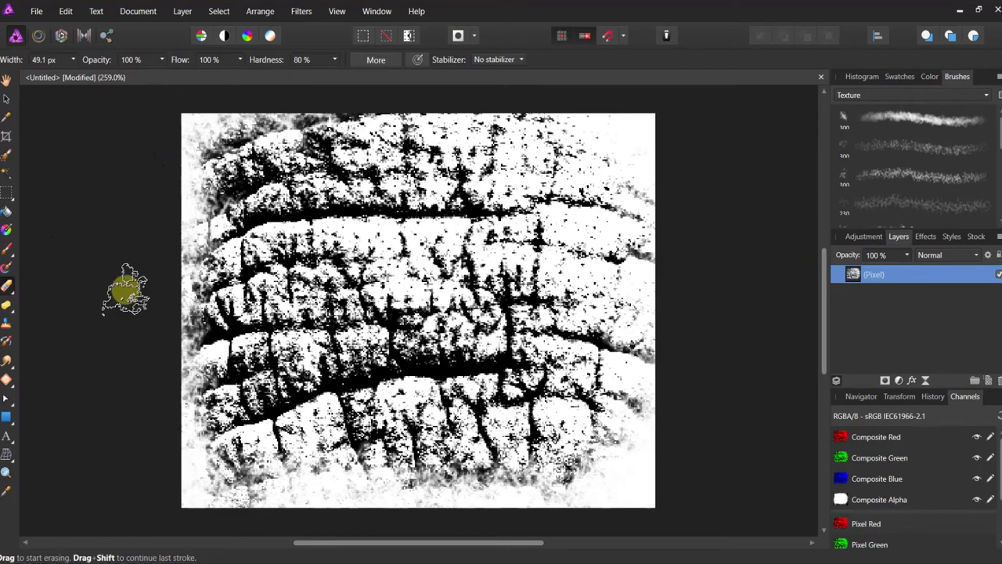
drag(501, 296, 548, 297)
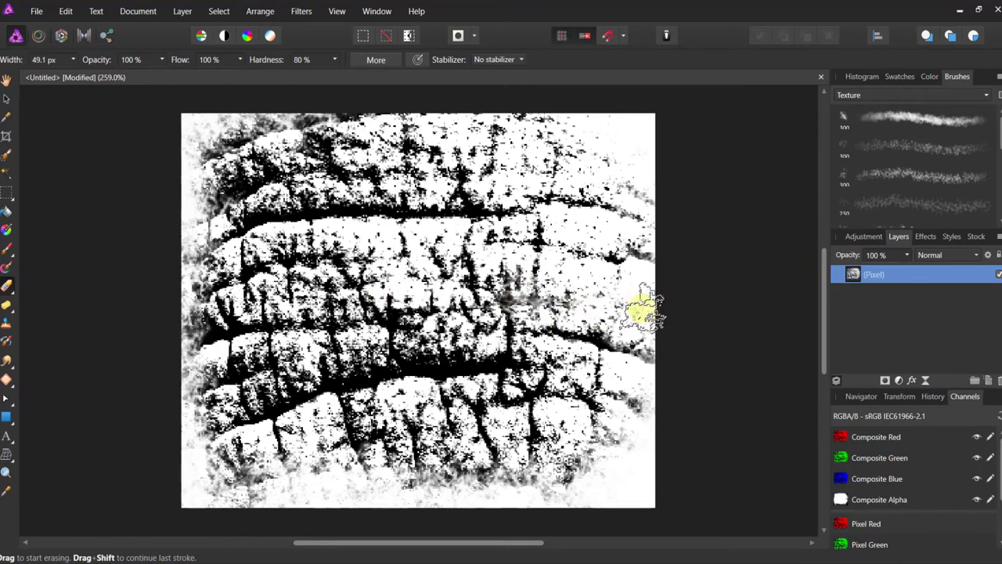
mouse_move(629, 306)
mouse_down()
mouse_move(577, 306)
mouse_move(585, 320)
mouse_up()
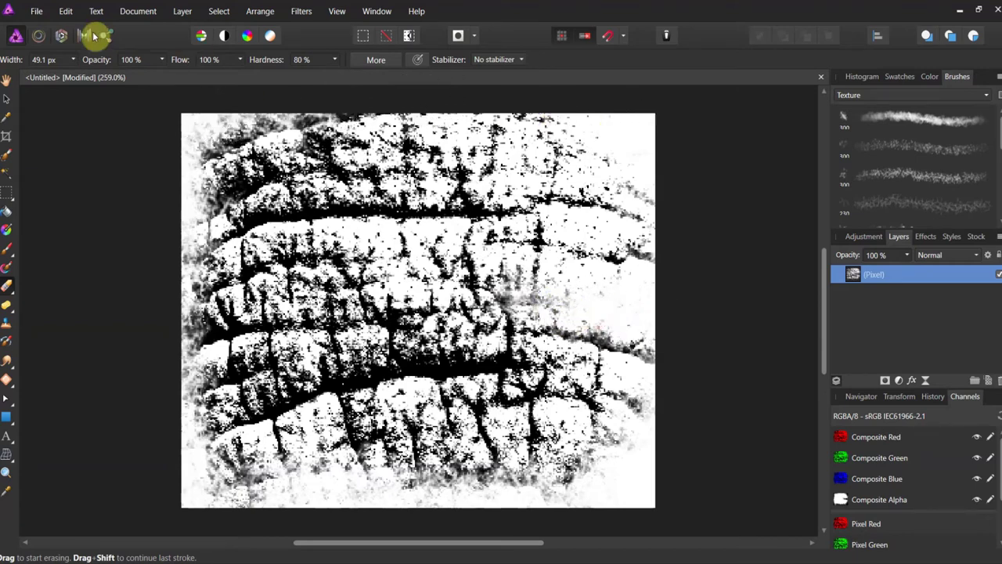
Turn on Transparent Background and erode the texture's top-left area
click(129, 16)
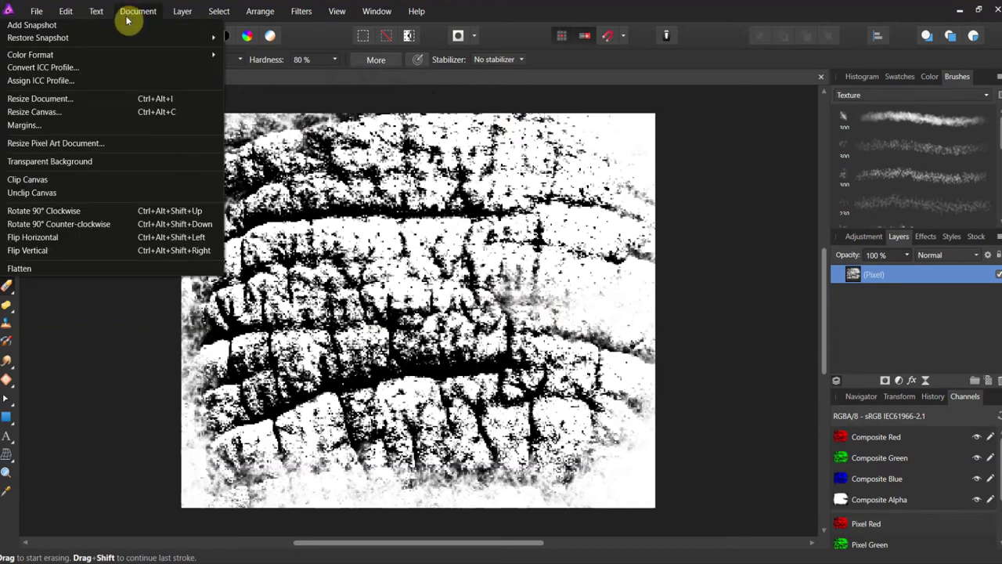
click(100, 162)
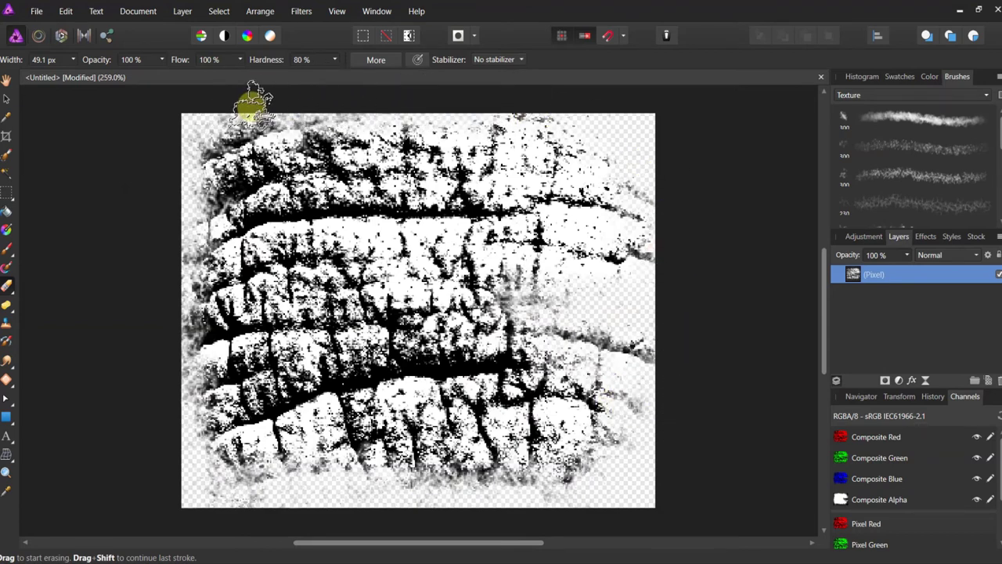
mouse_move(398, 123)
mouse_down()
mouse_move(209, 121)
mouse_move(206, 161)
mouse_move(267, 189)
mouse_up()
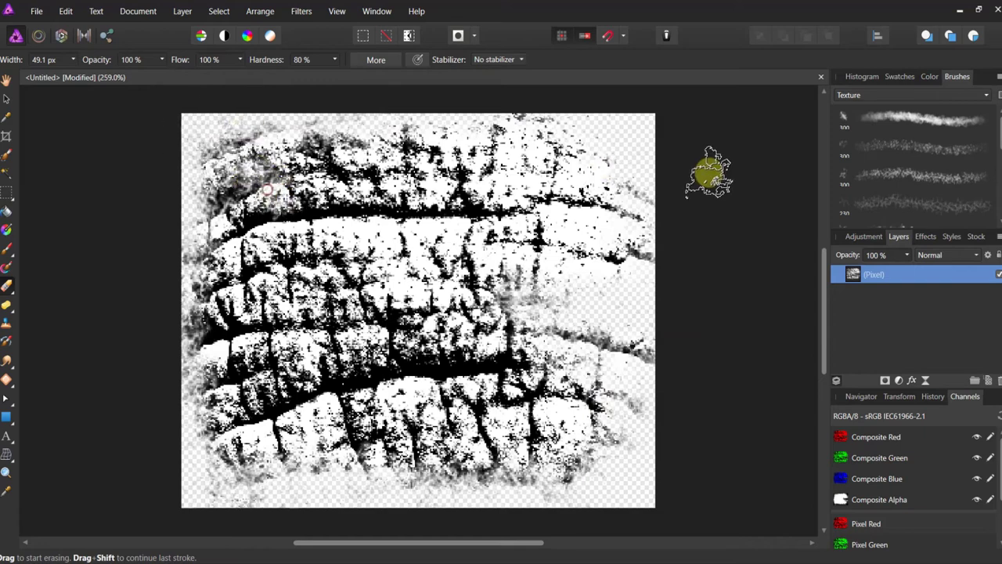
Fade the texture's top-right and left edges into grainy transparency
mouse_move(708, 172)
mouse_down()
mouse_move(577, 162)
mouse_move(638, 172)
mouse_move(608, 188)
mouse_move(620, 217)
mouse_move(608, 274)
mouse_move(644, 298)
mouse_move(631, 405)
mouse_move(644, 414)
mouse_move(619, 447)
mouse_move(458, 441)
mouse_move(473, 487)
mouse_move(402, 470)
mouse_move(436, 496)
mouse_move(414, 481)
mouse_move(407, 487)
mouse_up()
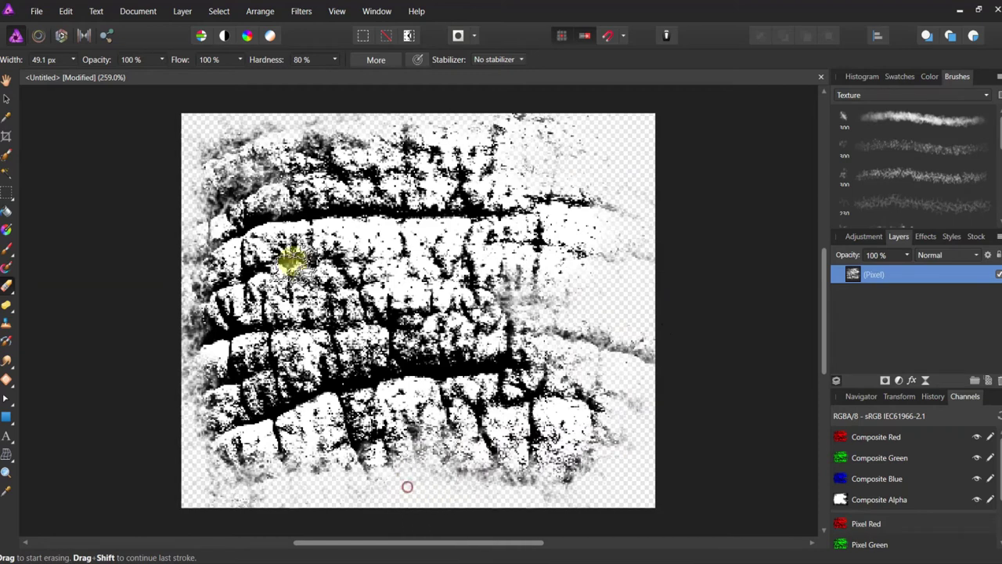
mouse_move(291, 263)
mouse_down()
mouse_move(179, 264)
mouse_move(226, 262)
mouse_move(212, 265)
mouse_up()
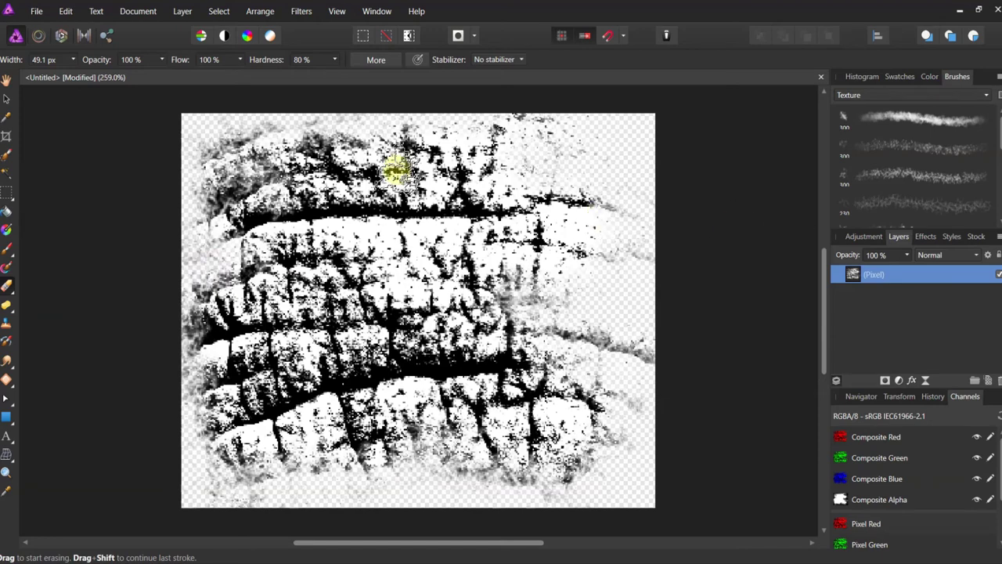
click(34, 12)
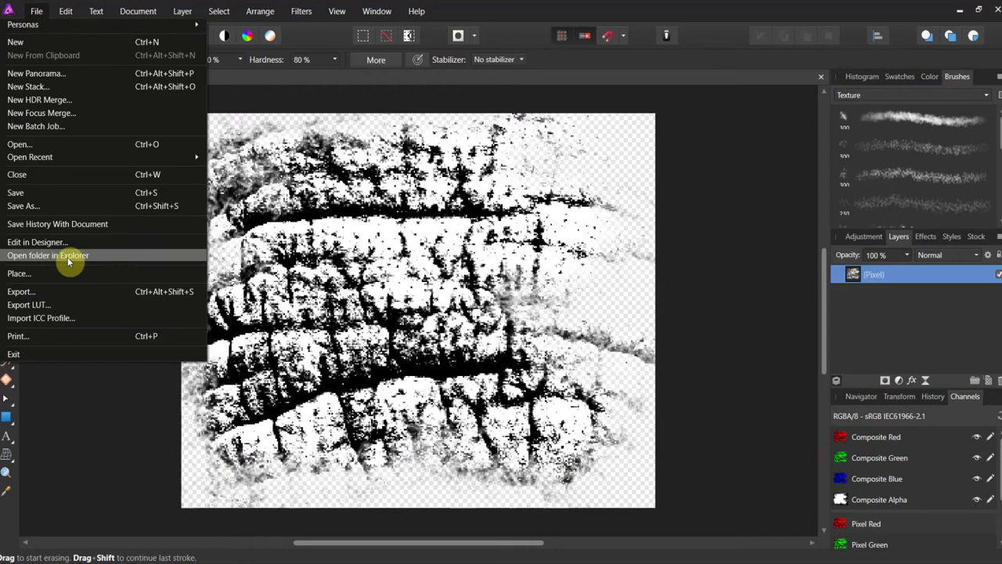
Export the texture as a PNG-24 file named 'texture 1'
click(70, 293)
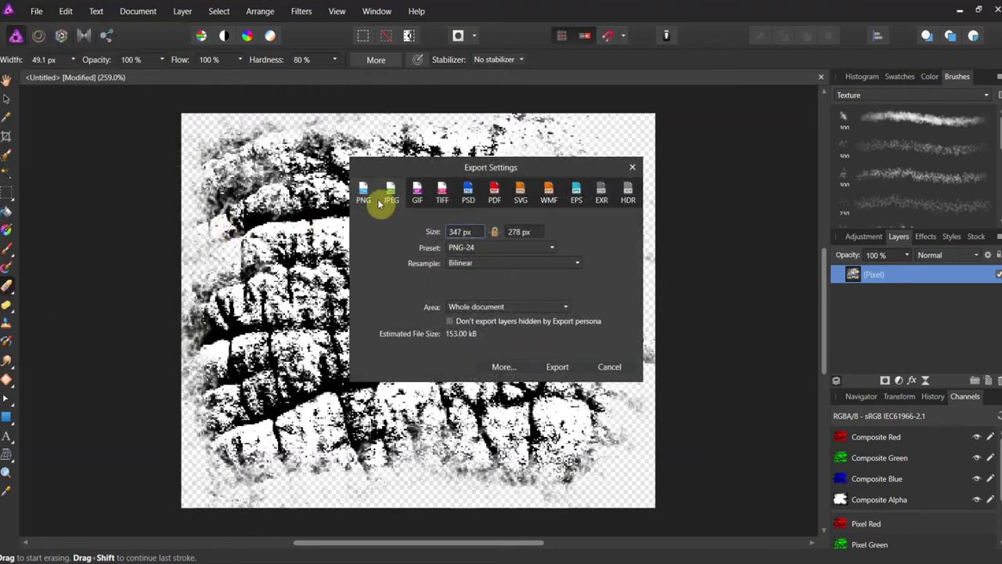
click(557, 367)
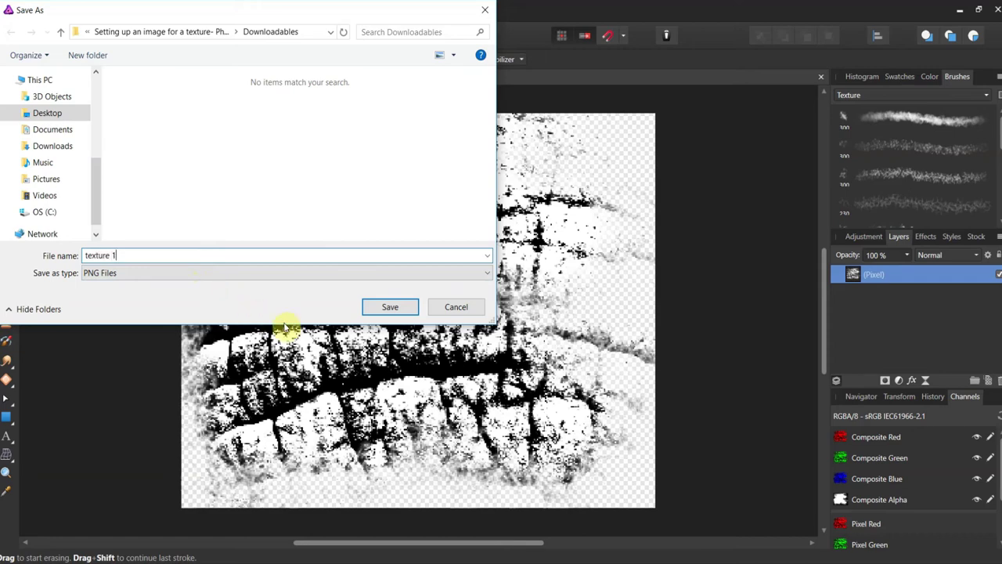
click(390, 308)
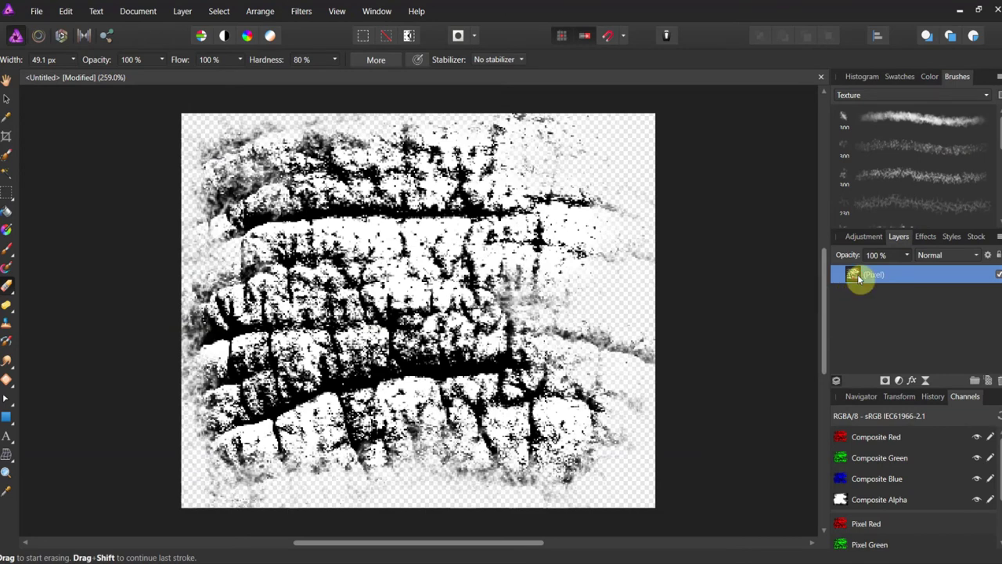
Save the texture as the Affinity working file 'working file texture 1' in the Downloadables folder
click(36, 11)
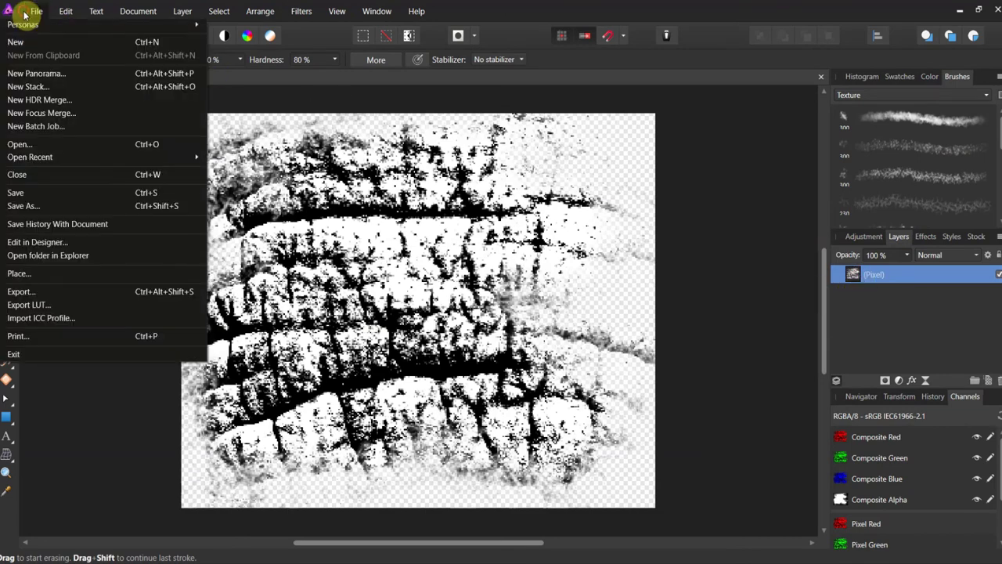
click(54, 214)
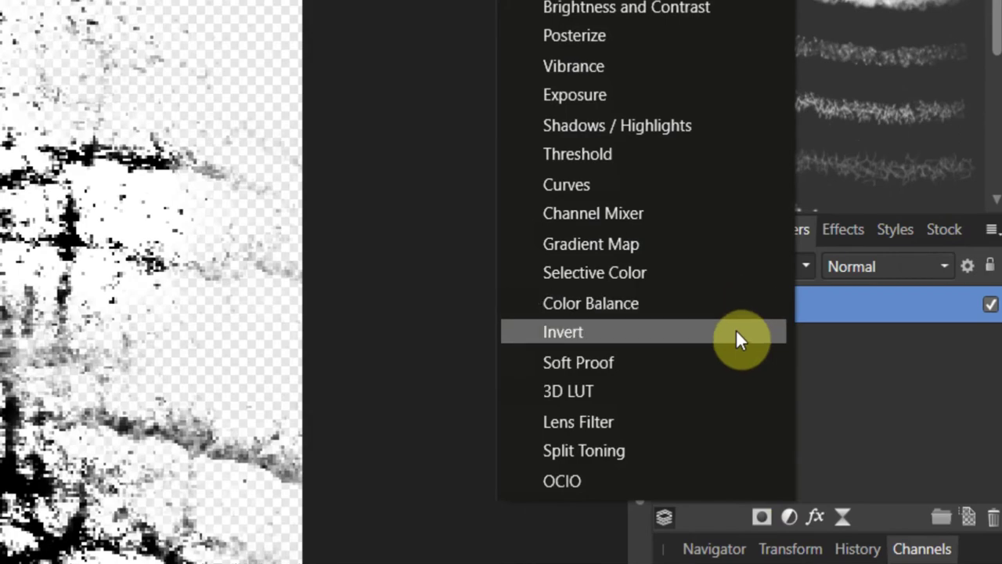
Add an Invert adjustment to the texture and save it as 'working file texture inverted'
click(735, 329)
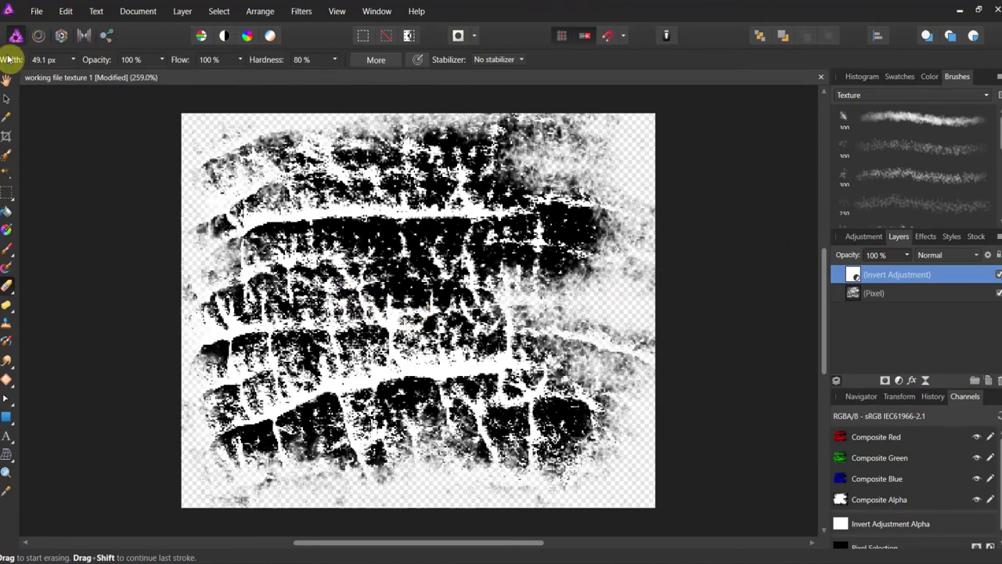
click(36, 11)
click(78, 206)
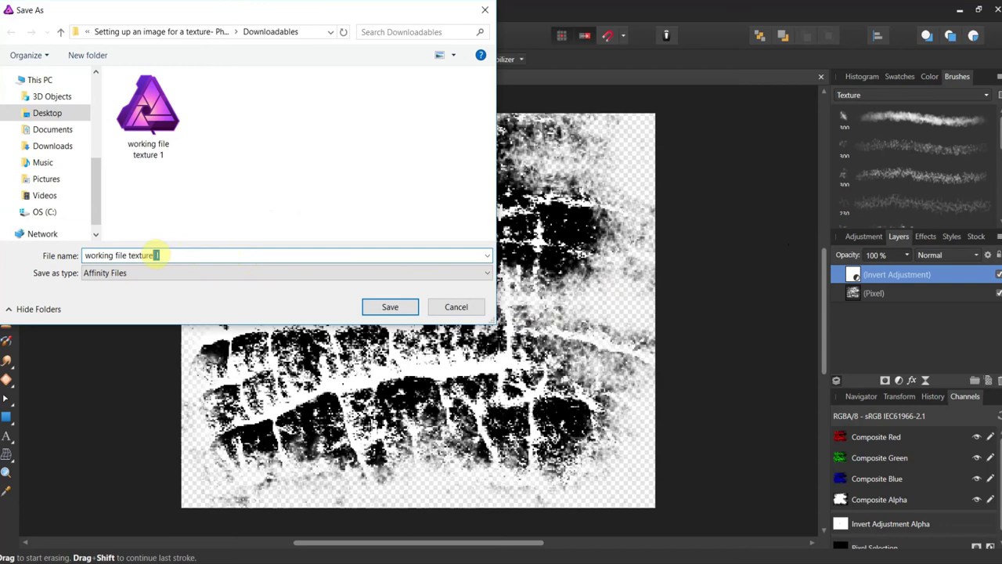
text(iu)
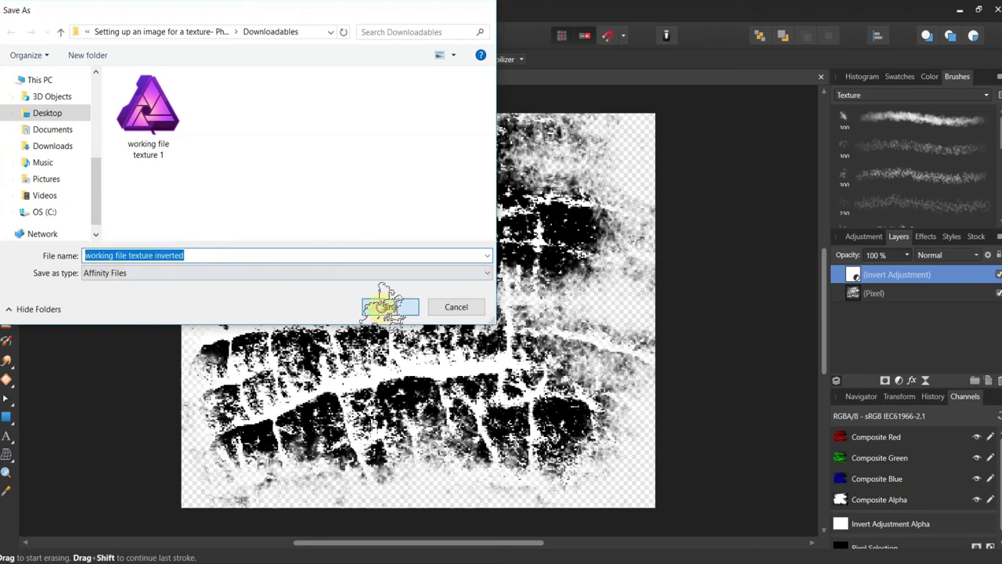
click(385, 302)
Export the inverted texture as PNG-24, keeping the default export settings
click(37, 11)
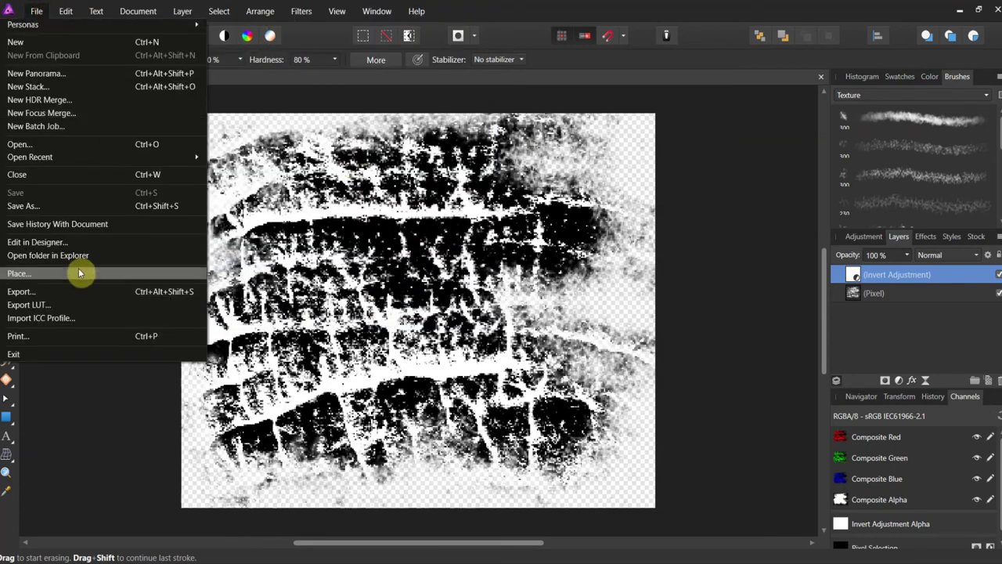
click(76, 290)
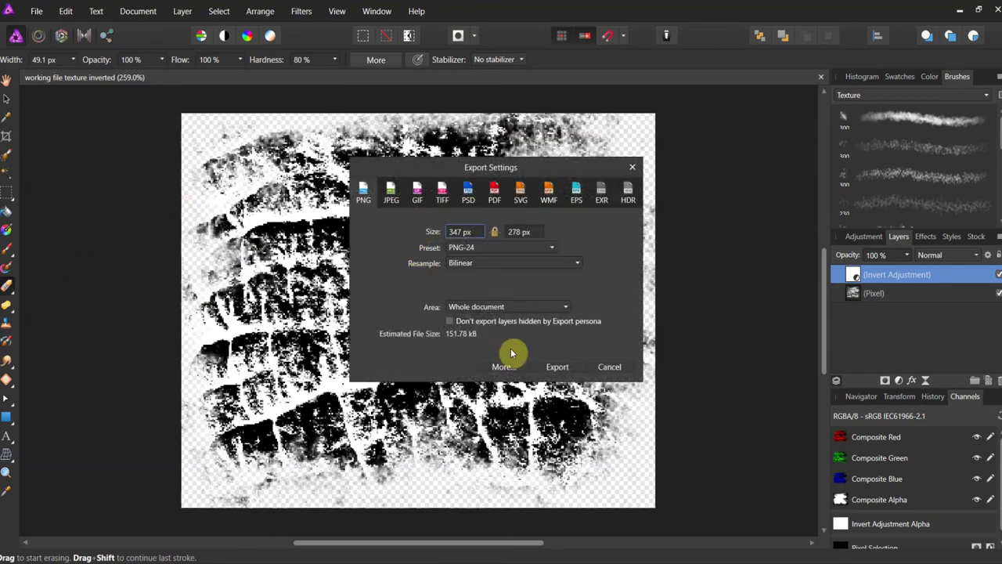
click(557, 366)
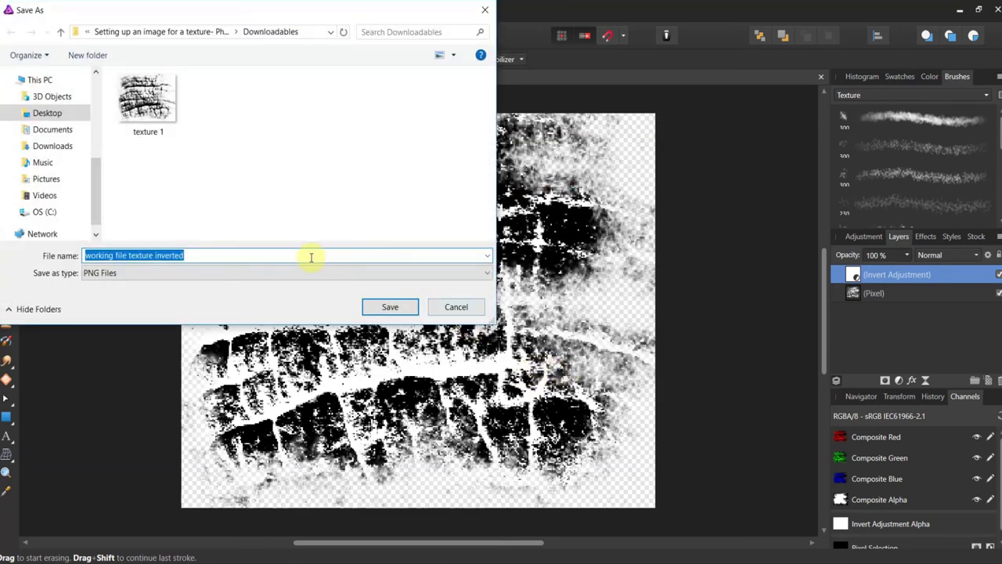